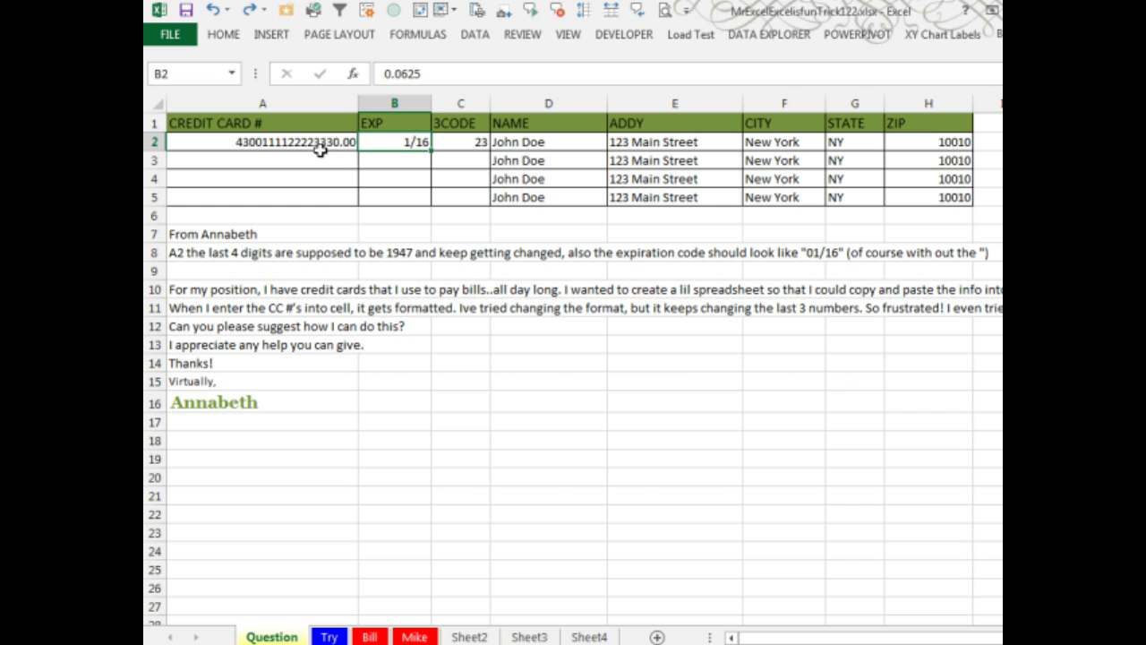
- Enter a 16-digit card number in A2 and expiry 02/17 in B2
click(320, 143)
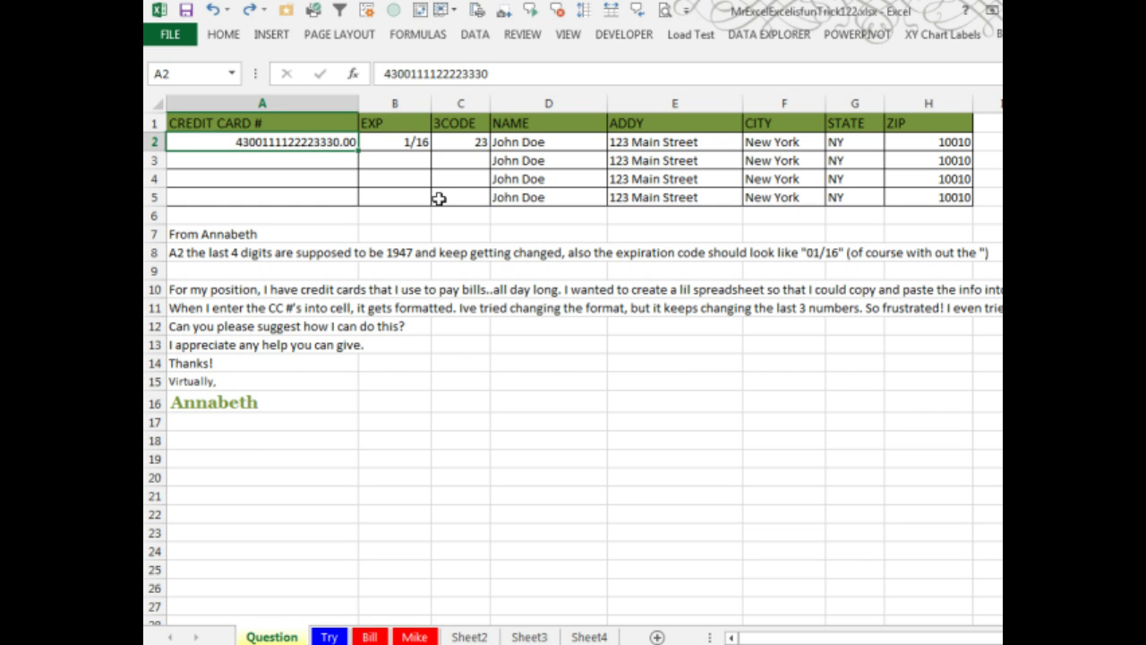
text(43002222)
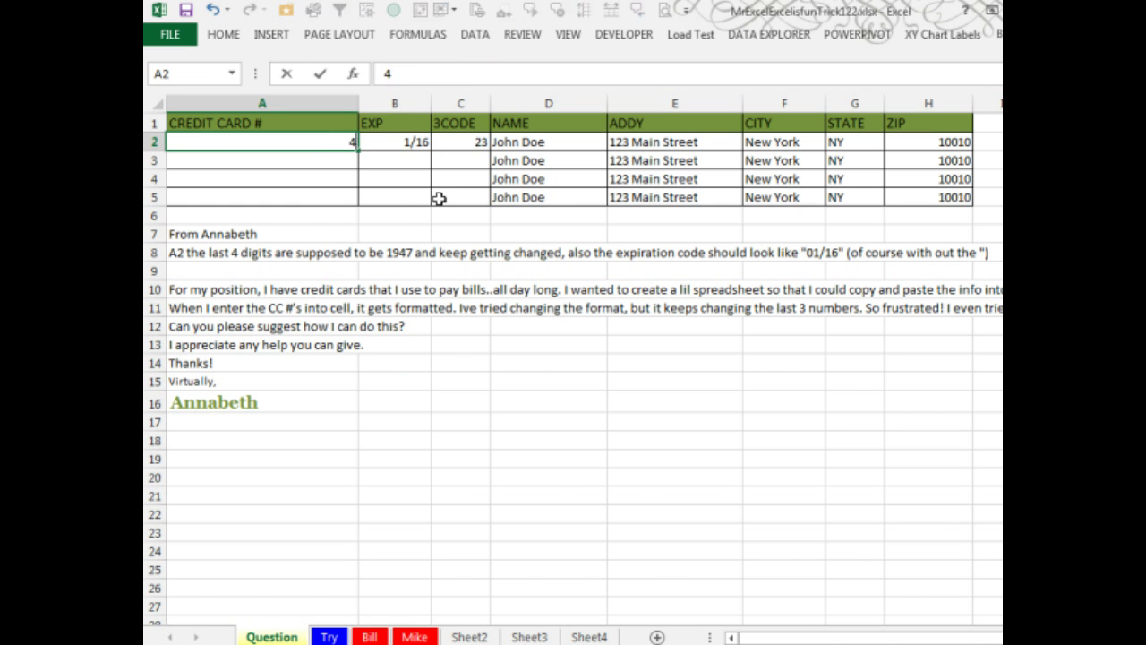
text(33334444)
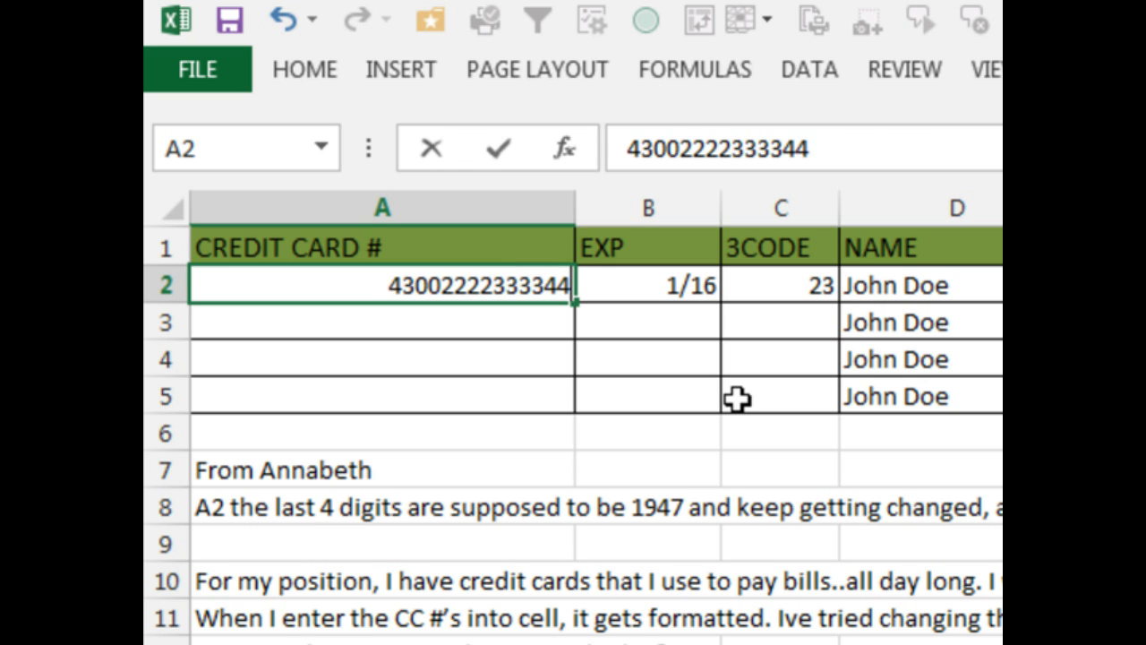
key(Return)
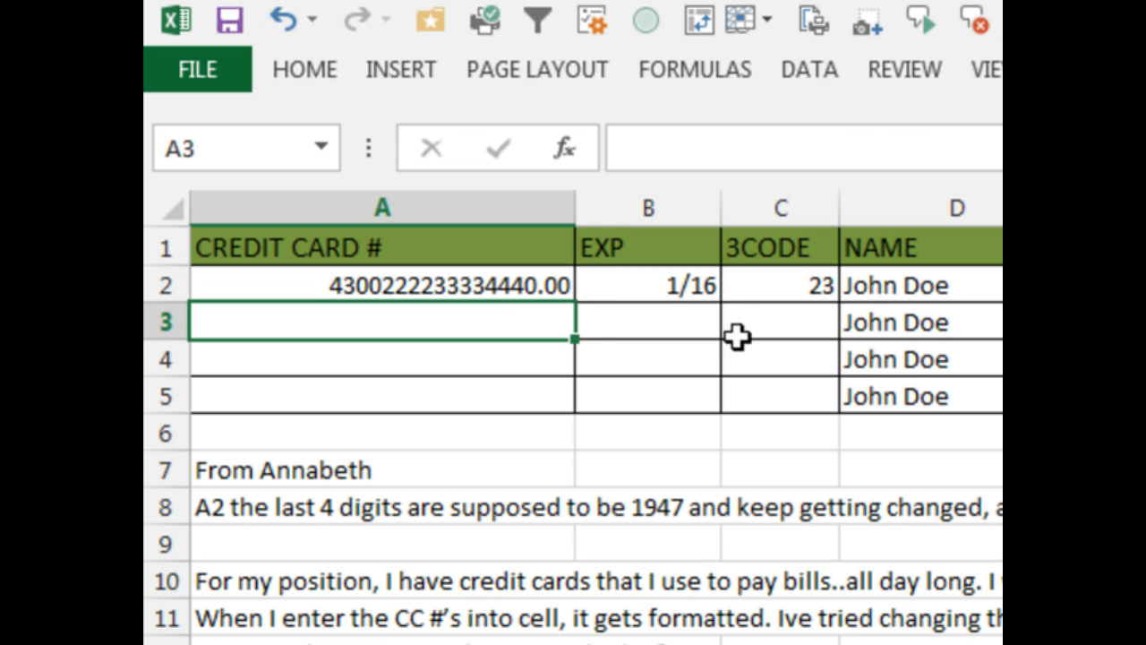
click(661, 281)
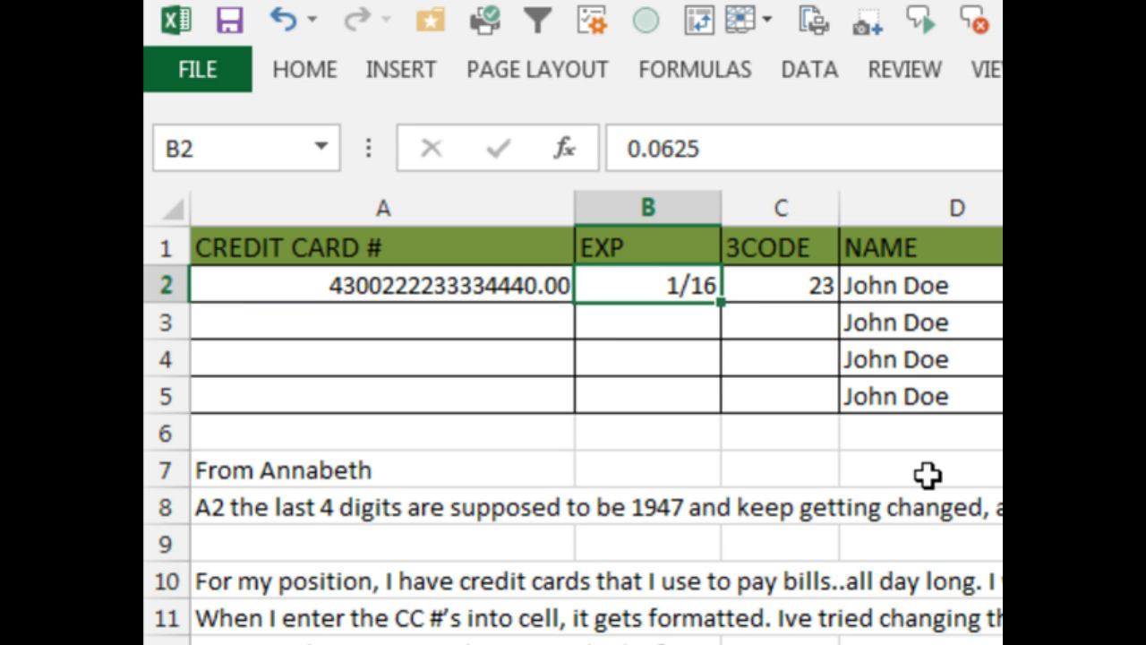
text(02/17)
key(Return)
- Enter a three-digit security code with a leading zero in C2, then return to A2
key(Up)
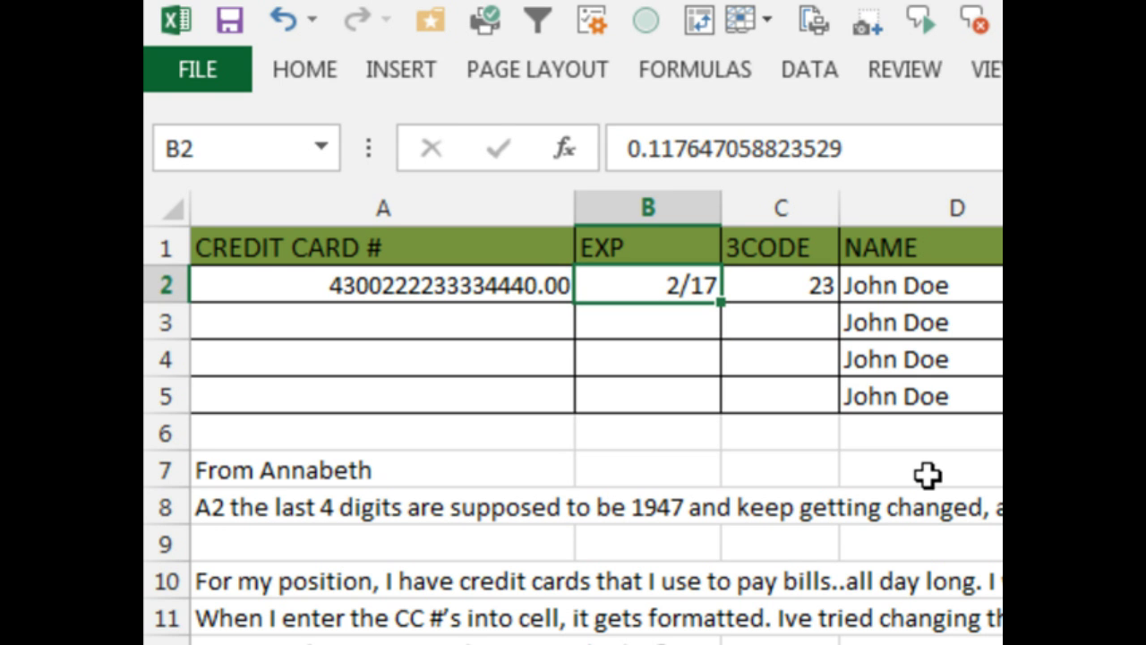
key(Right)
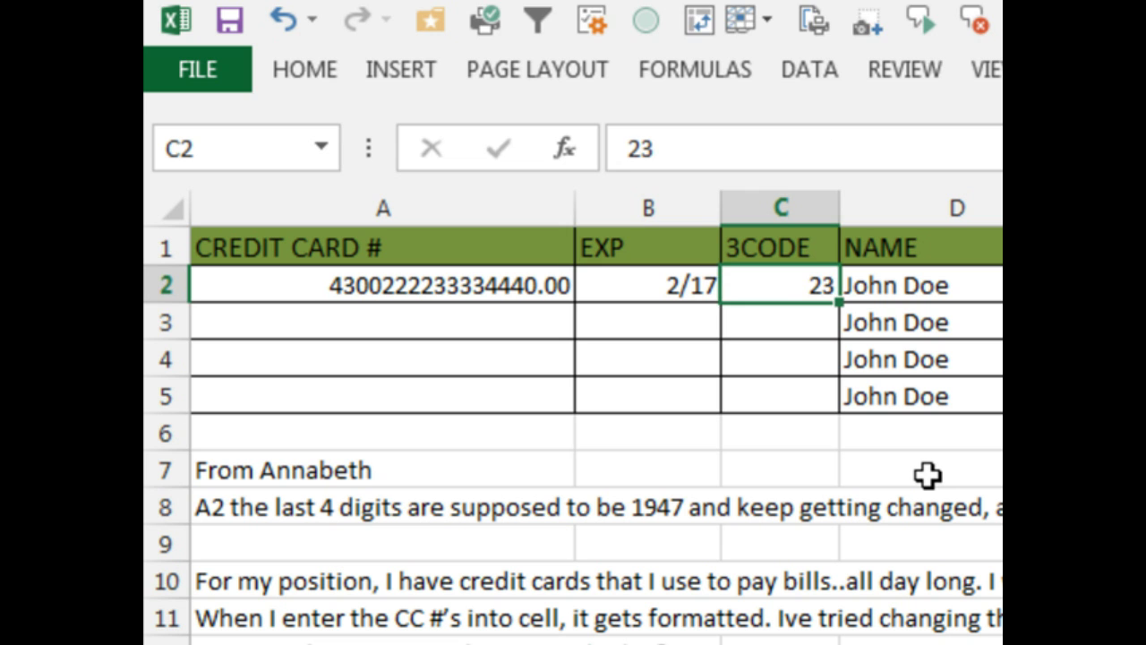
text(123)
key(Return)
key(Up)
text(023)
key(Return)
key(Up)
key(Left)
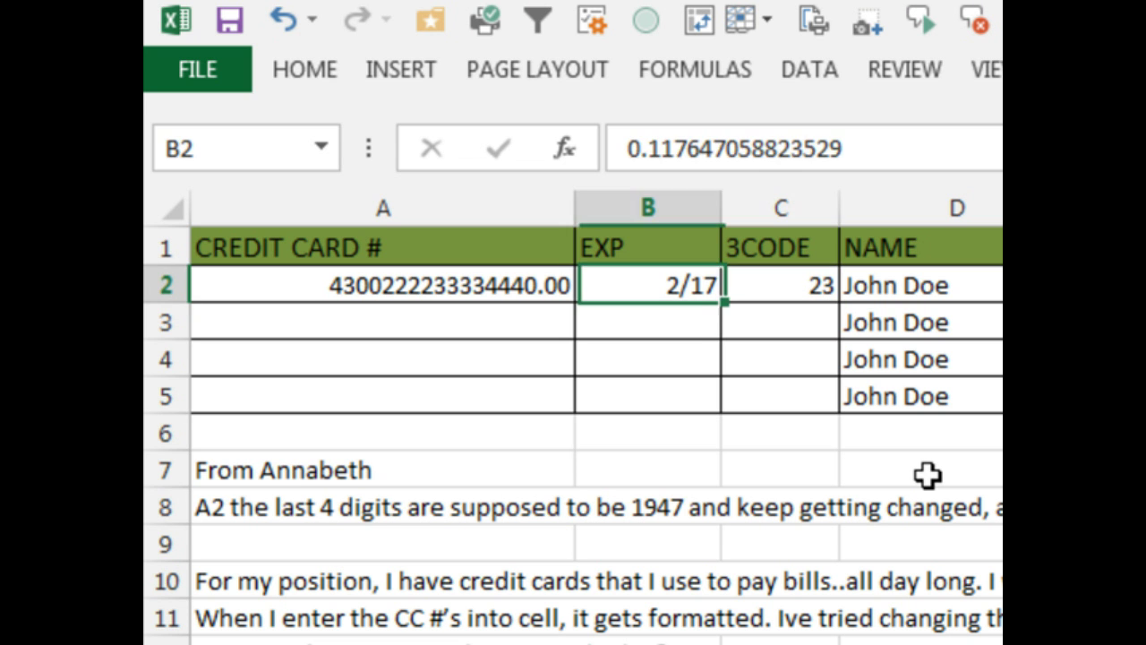
key(Left)
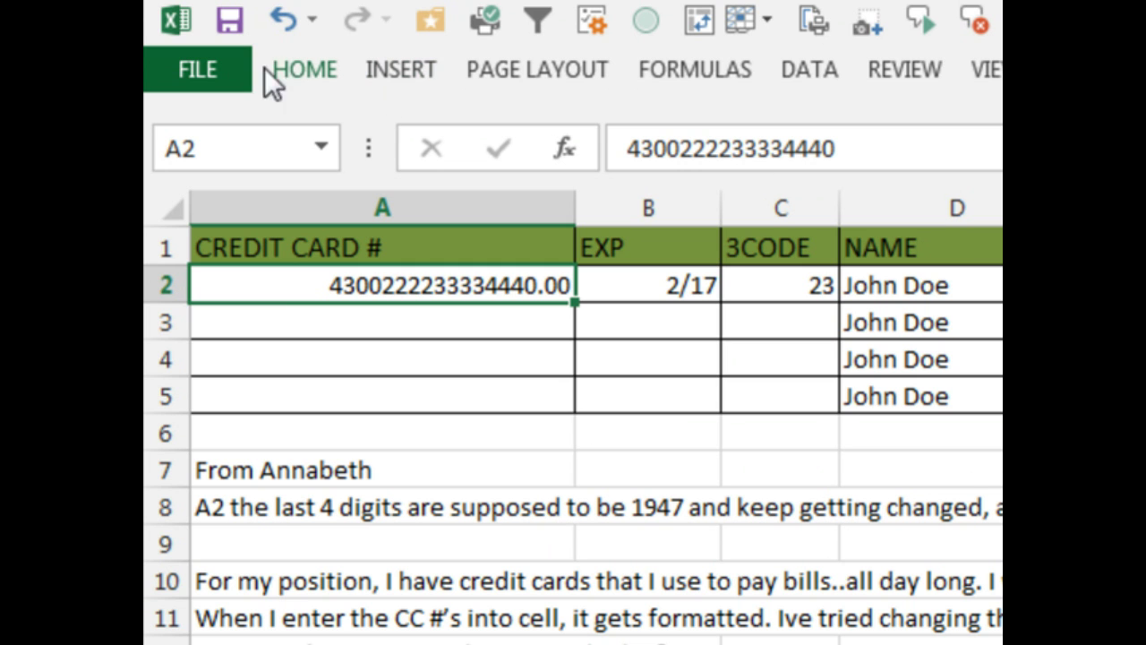
- Apply the Text number format to A2:B5, then select A2
drag(293, 306, 609, 409)
click(318, 71)
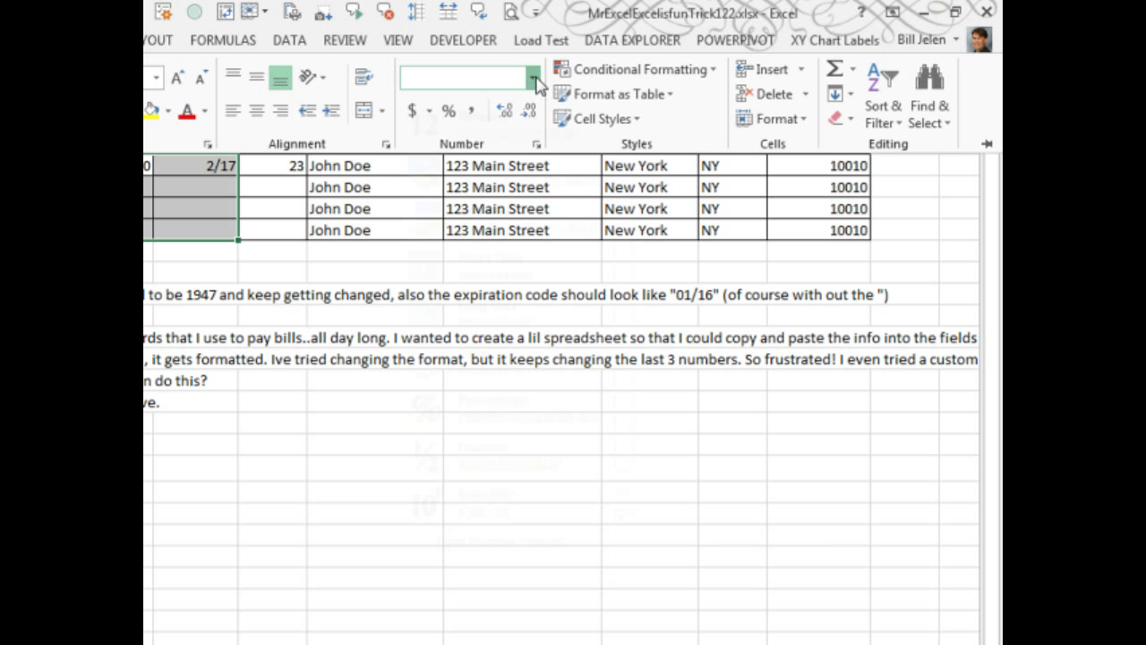
click(537, 79)
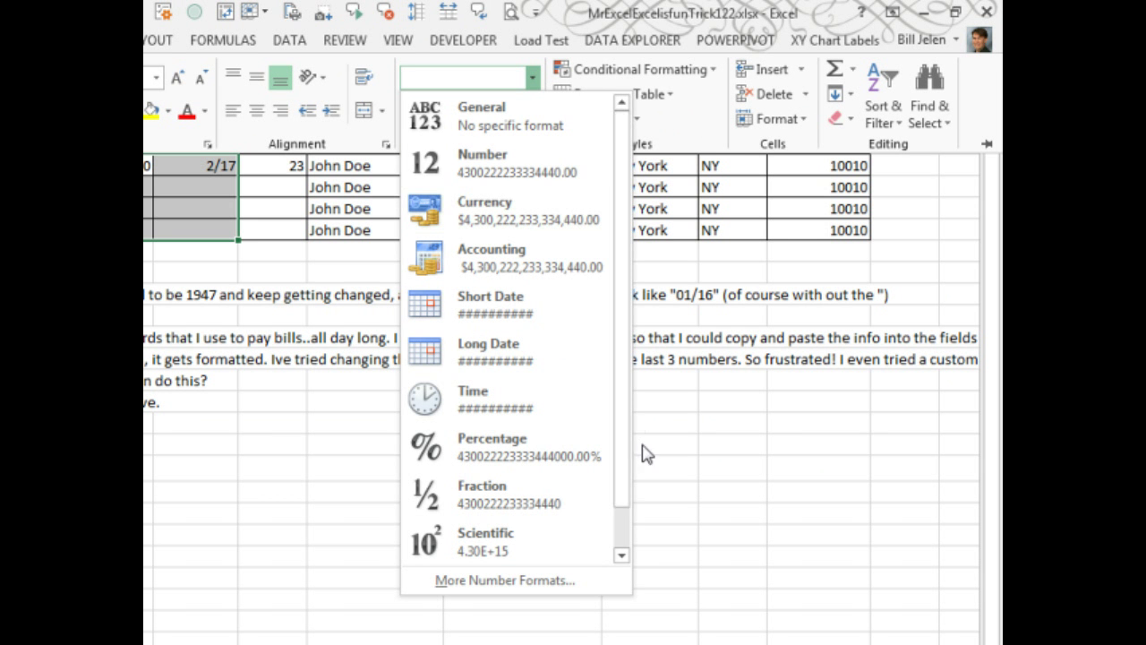
scroll(614, 486, down, 1)
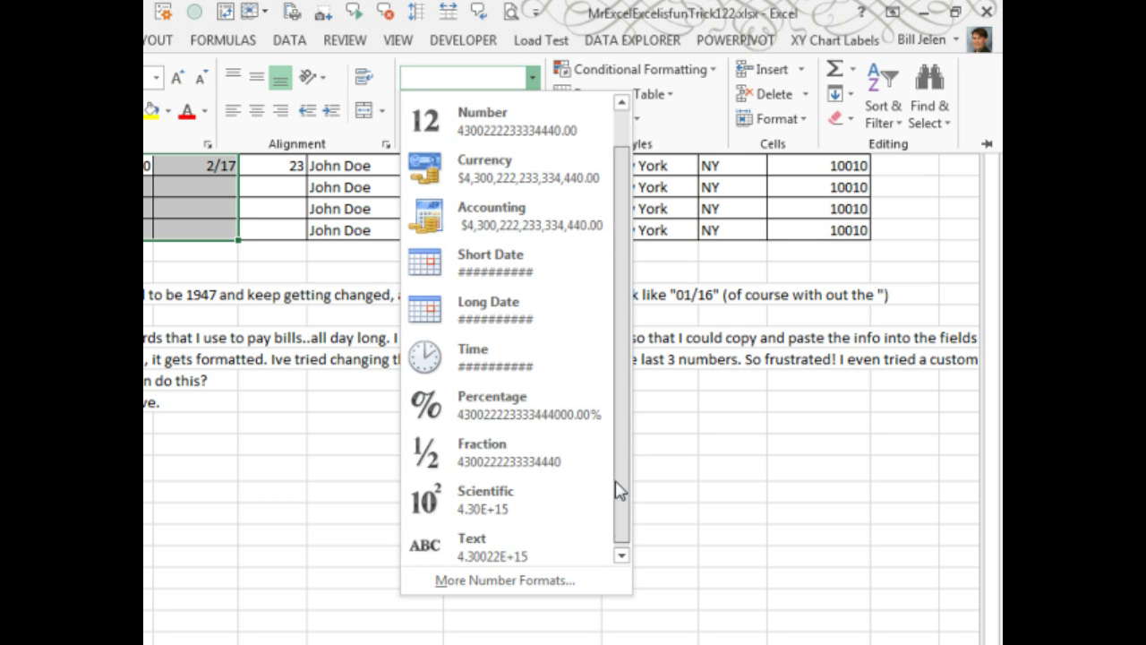
click(479, 548)
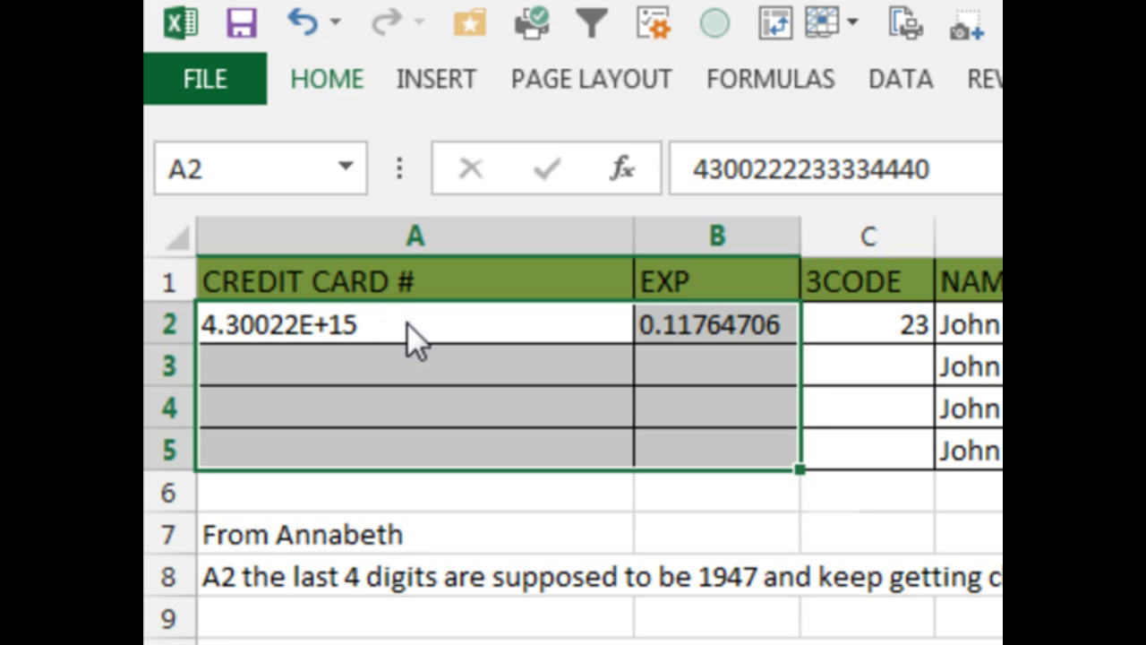
click(363, 330)
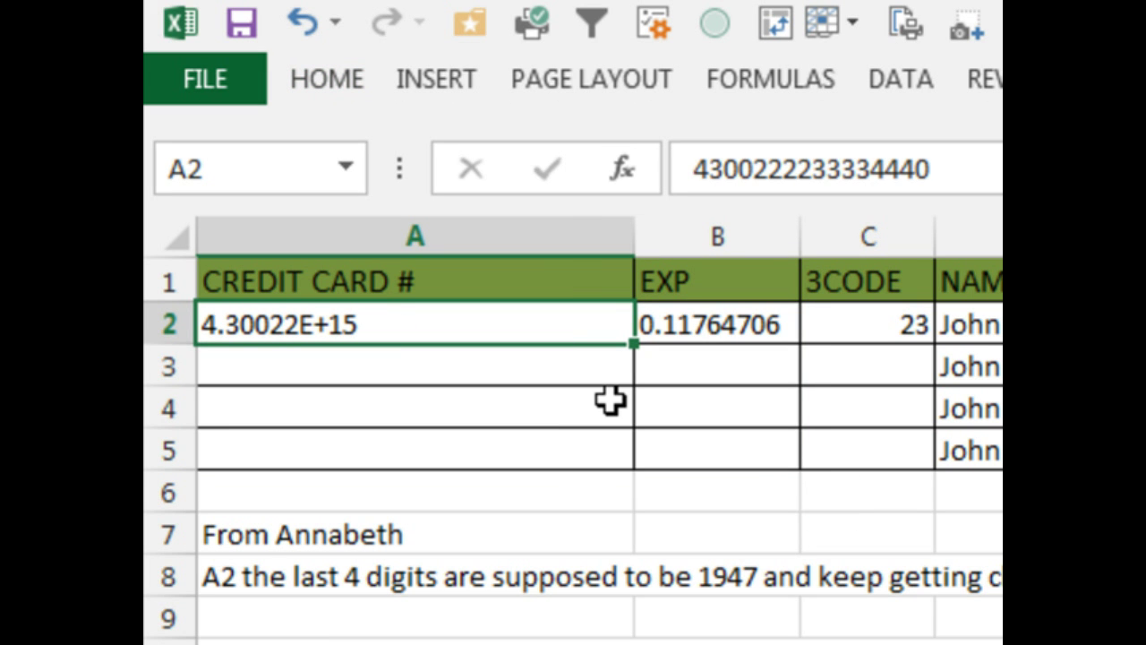
- Re-enter the card number in A2 as text and append eight more digits
text(43)
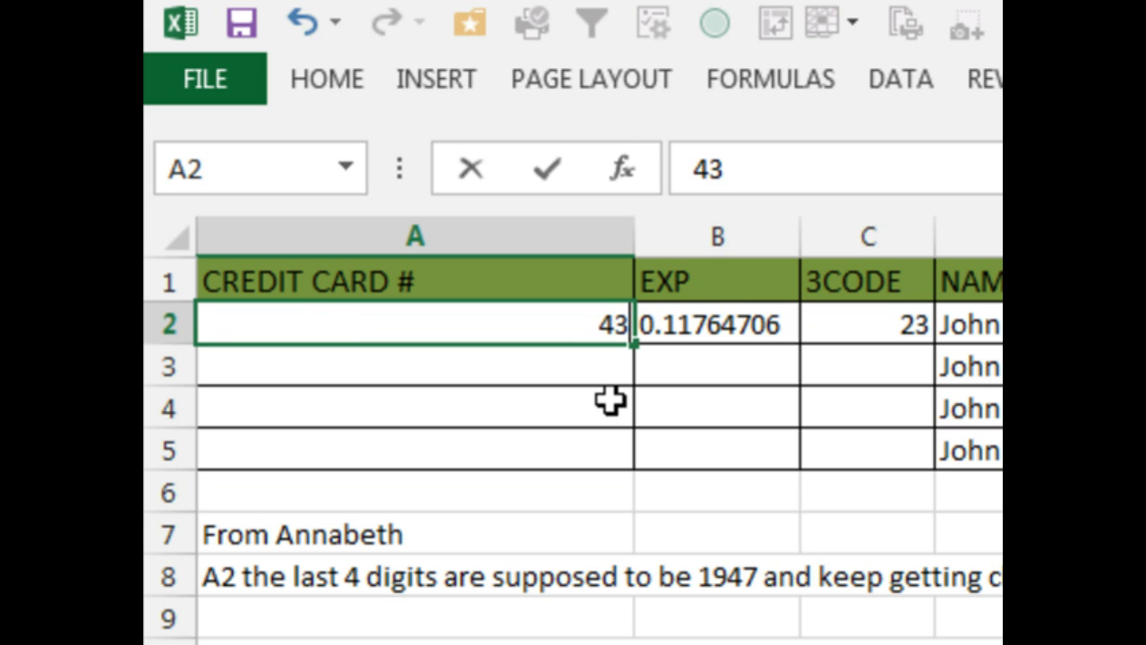
text(00222233)
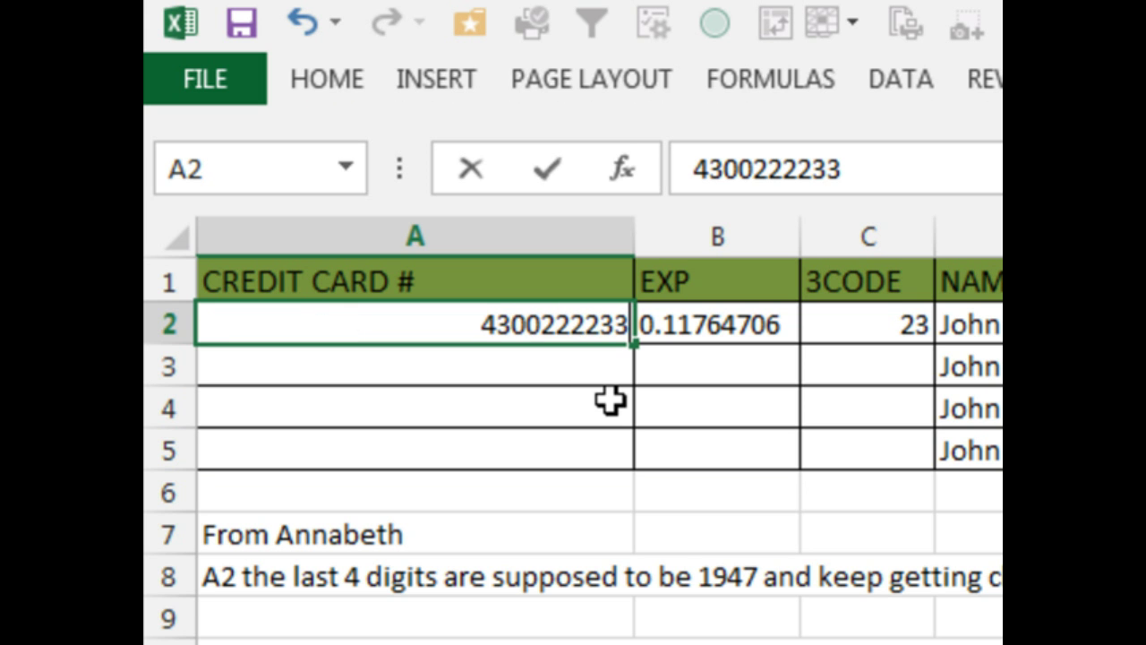
text(334444)
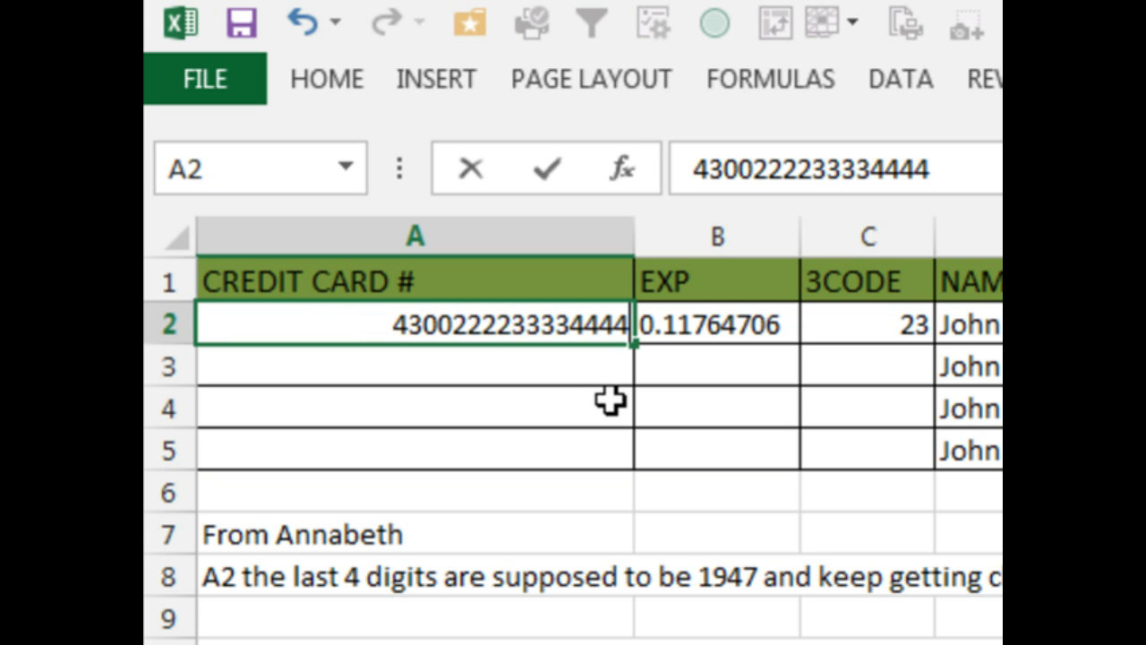
key(Return)
key(Up)
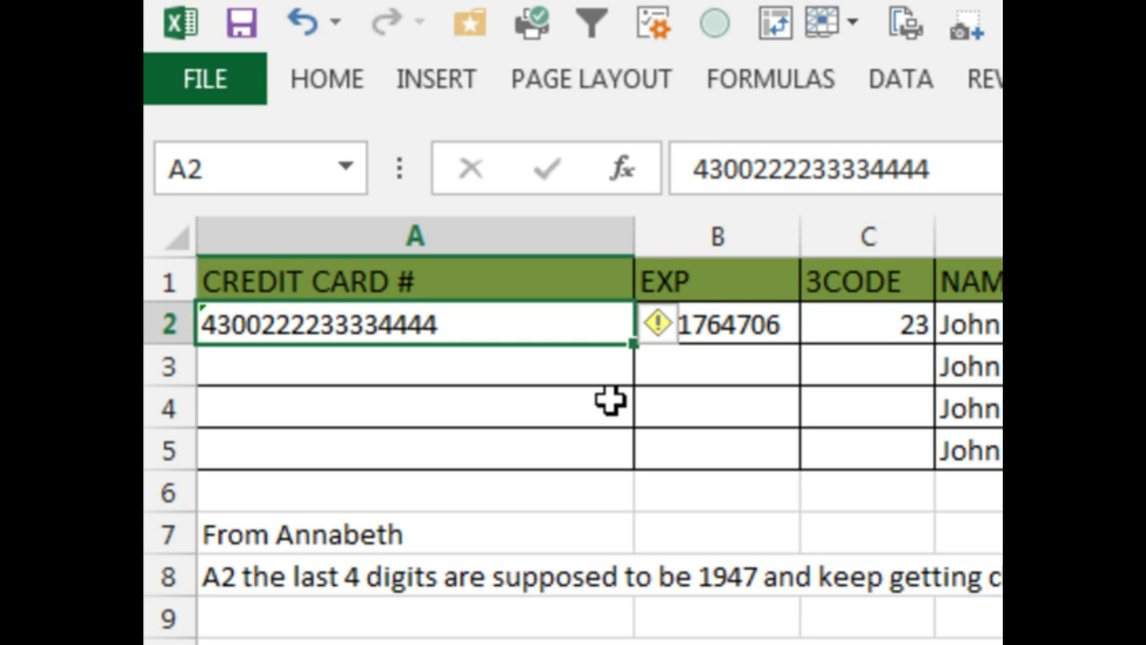
key(F2)
text(555566)
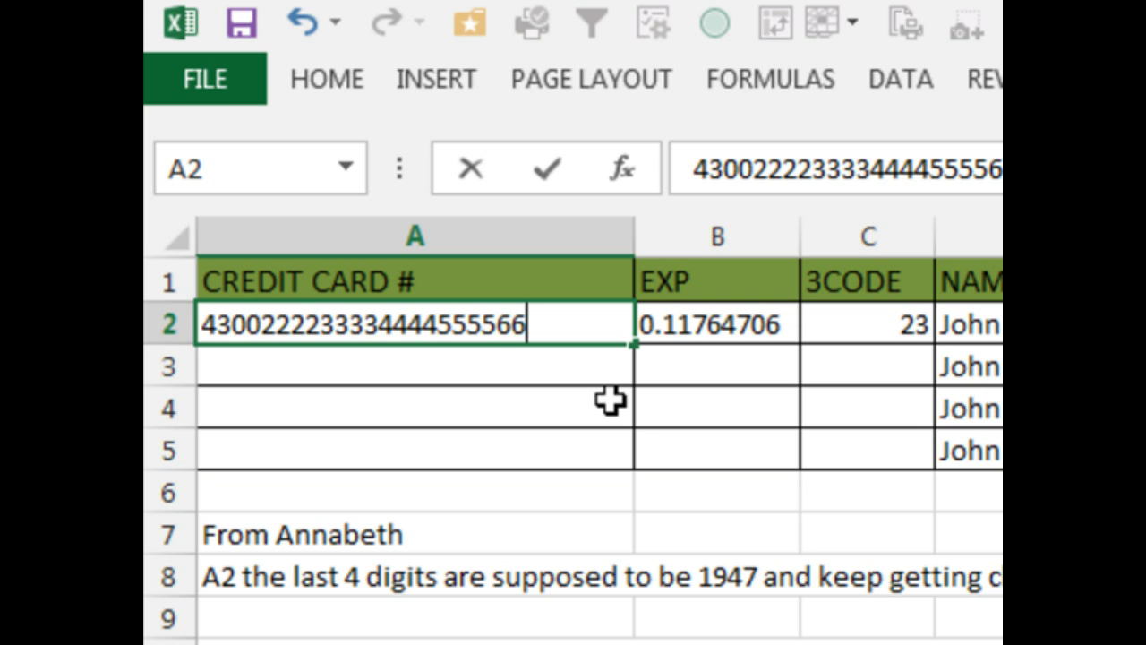
text(66)
key(Return)
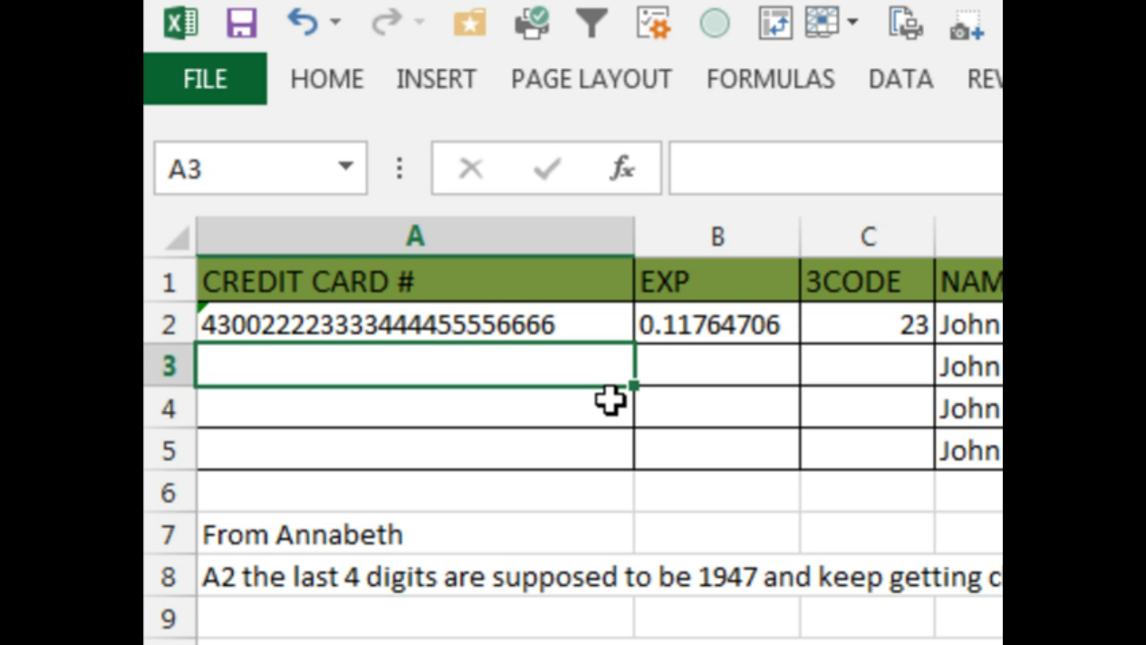
key(Up)
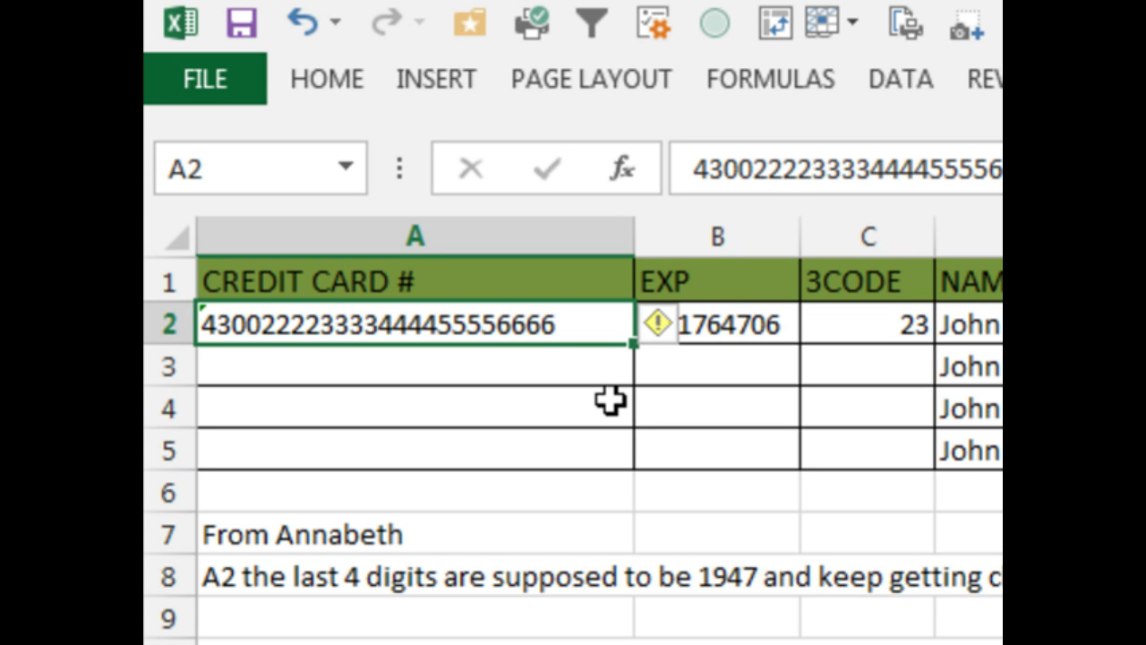
- Enter the expiry 01/16 in B2 as text, then move to C2
key(Right)
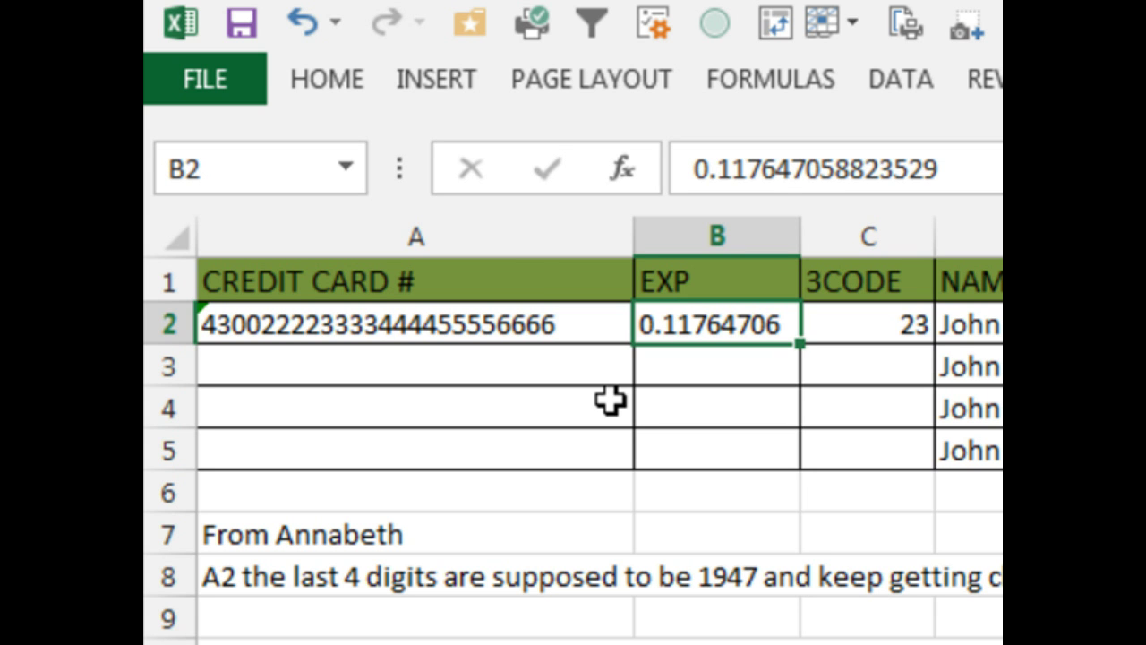
text(01/16)
key(Return)
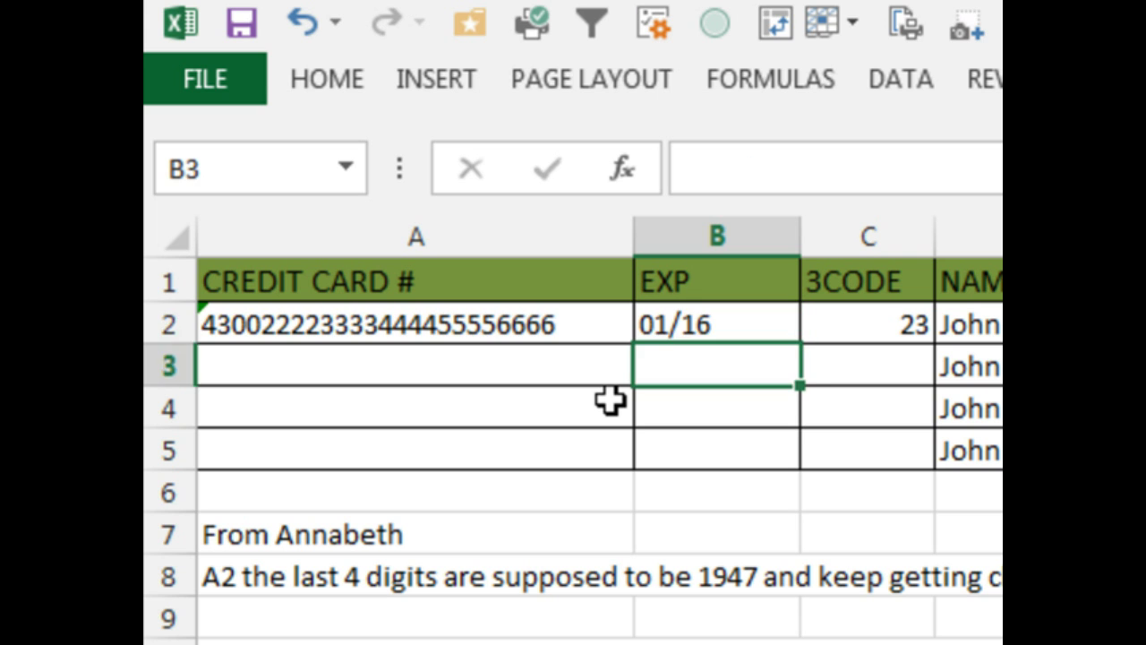
key(Up)
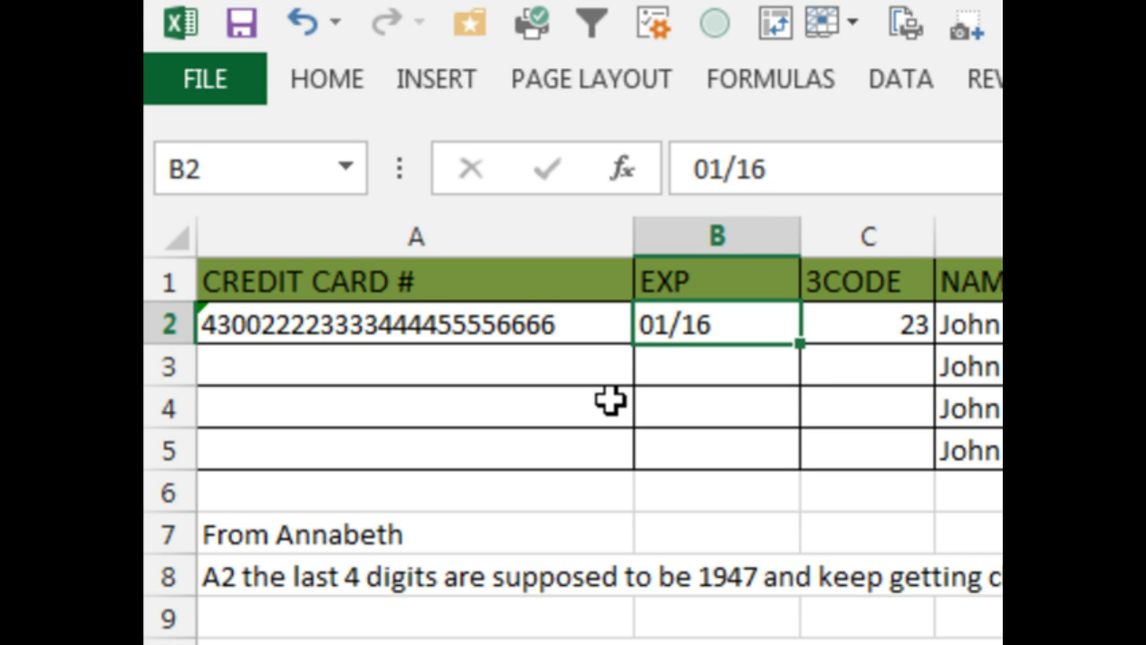
key(Right)
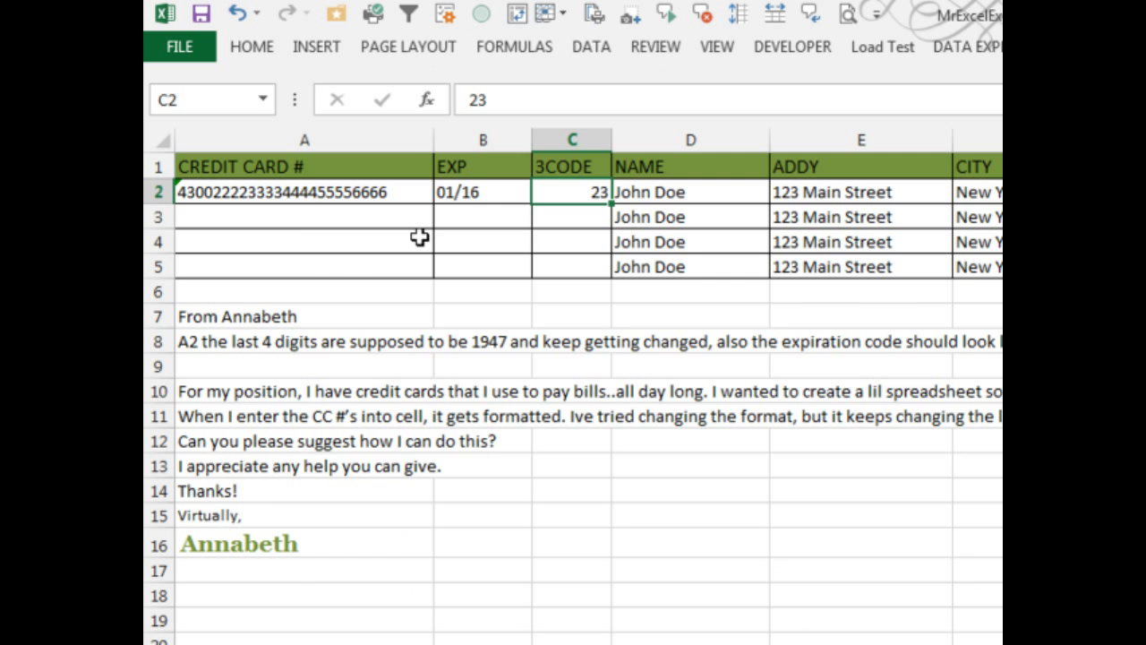
- Give the C2 security code a custom 000 number format
key(ctrl+1)
click(351, 433)
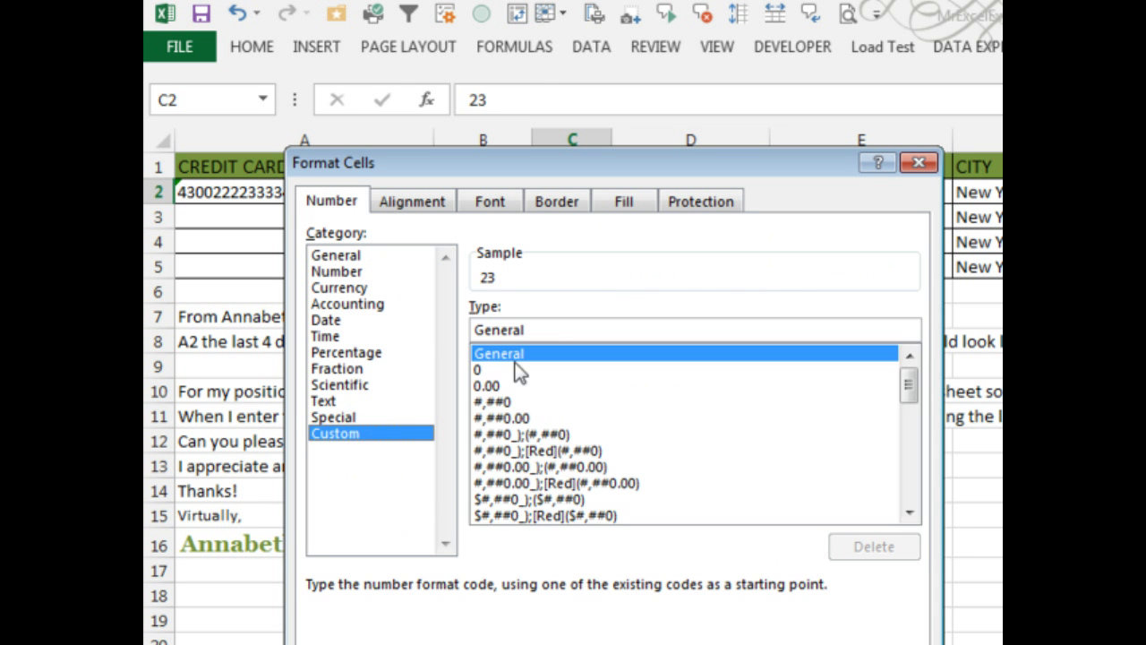
text(000)
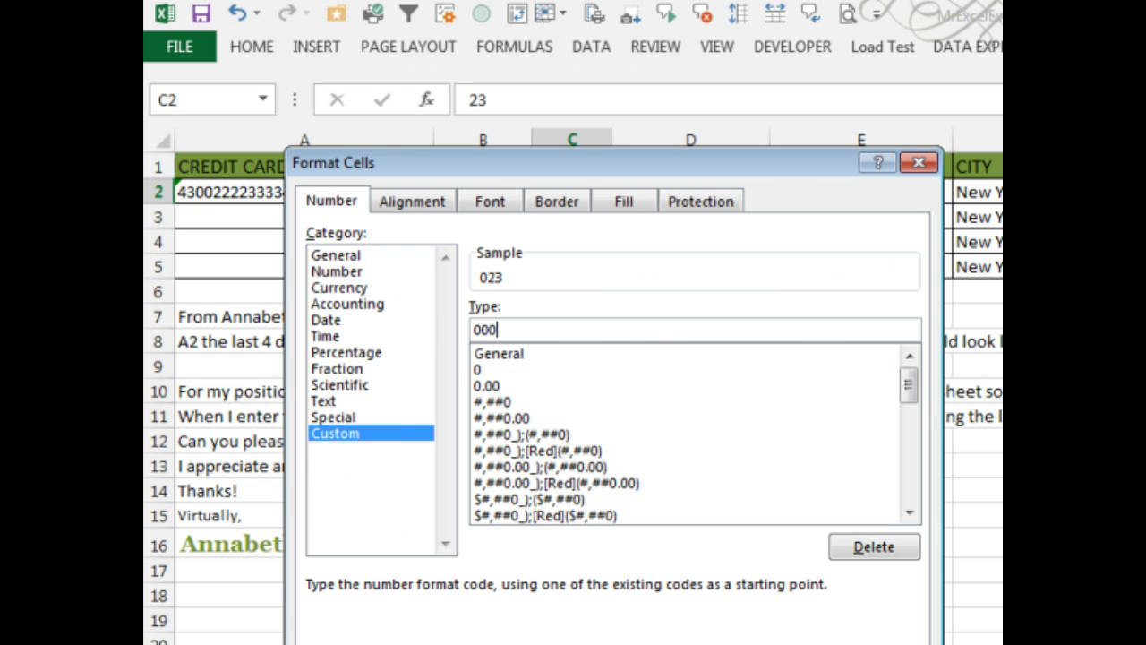
key(Return)
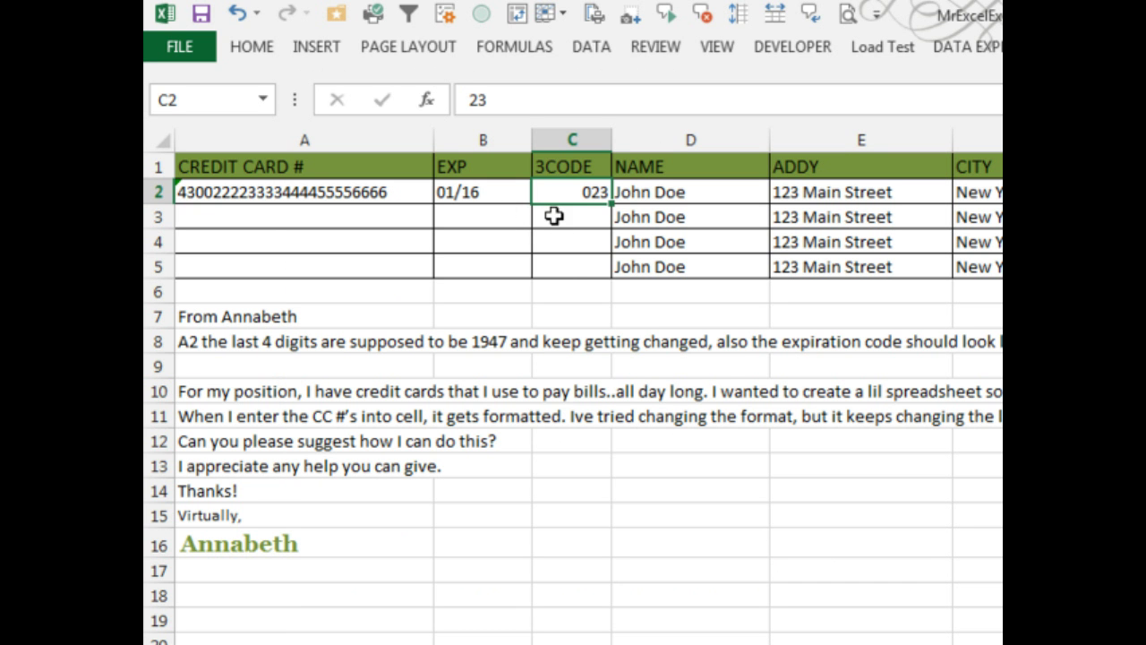
- Apply the same custom 000 format to the empty cells C3:C5
drag(555, 215, 588, 282)
key(ctrl+1)
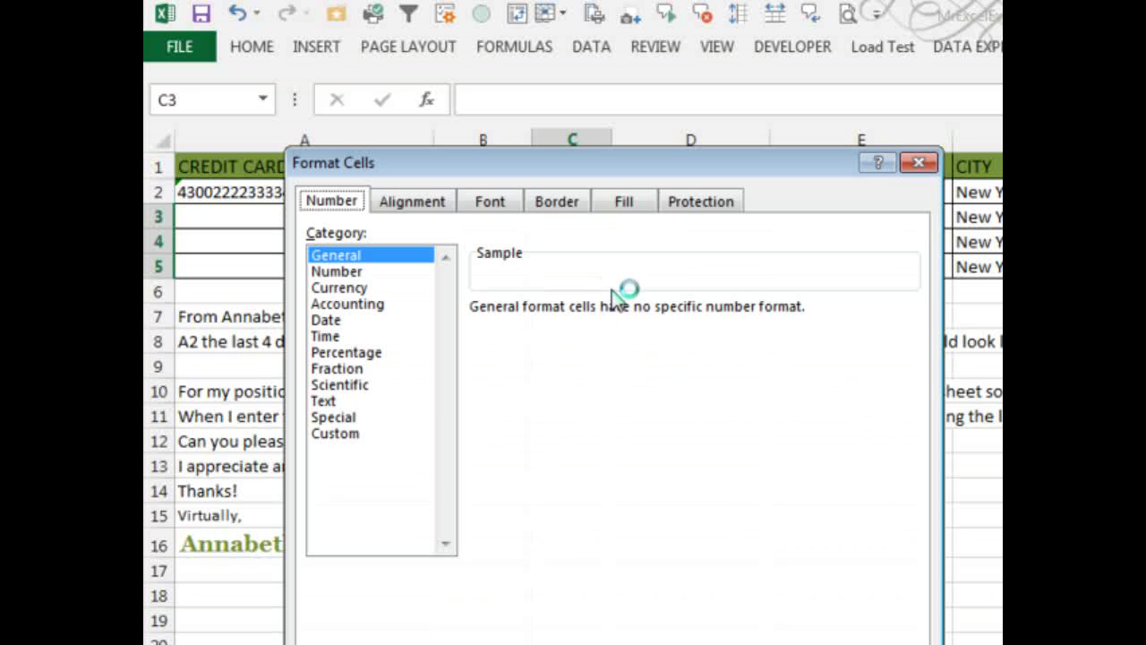
click(362, 434)
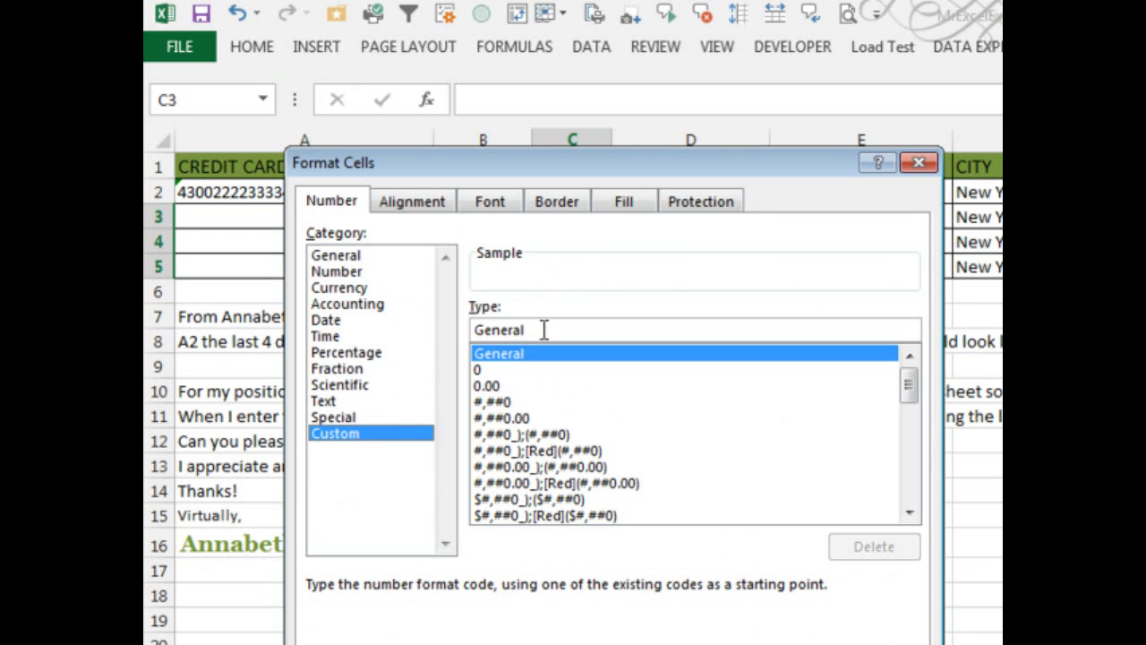
drag(542, 330, 447, 330)
text(000)
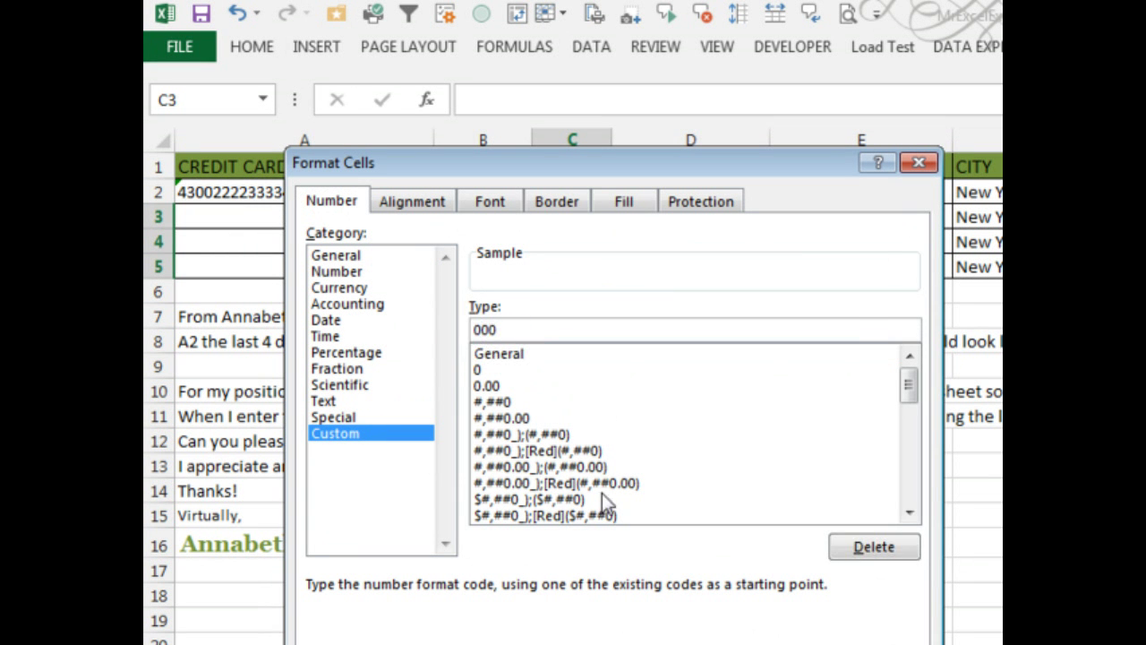
key(Return)
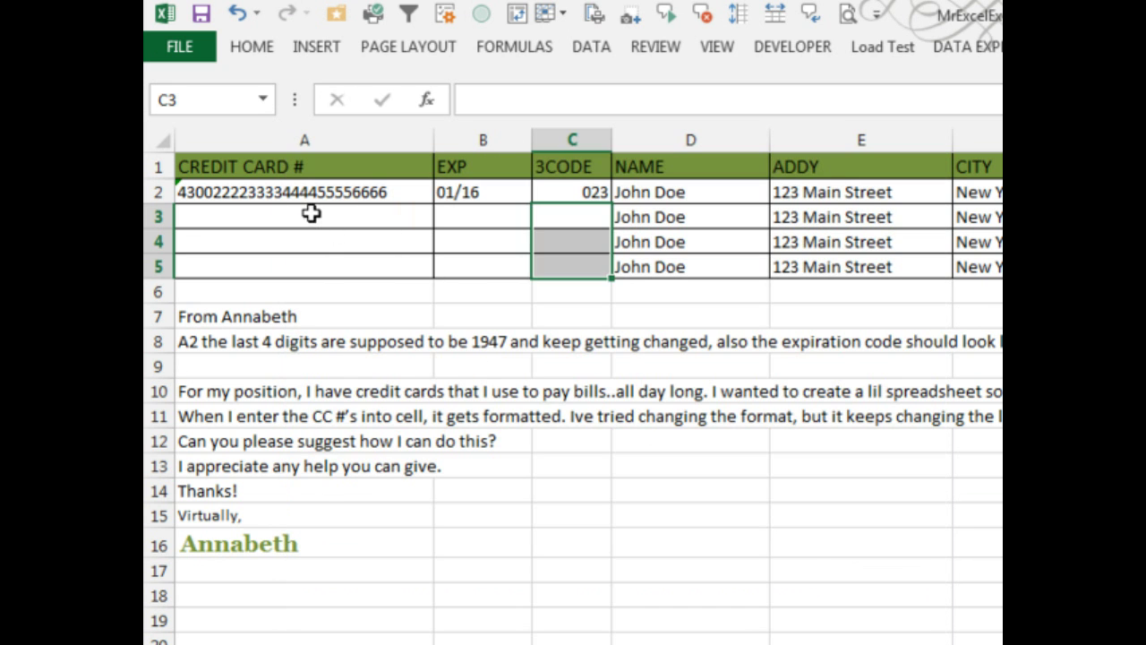
- Fill row 3 with a second card number, expiry 01/17 and a leading-zero security code
click(311, 213)
text(3)
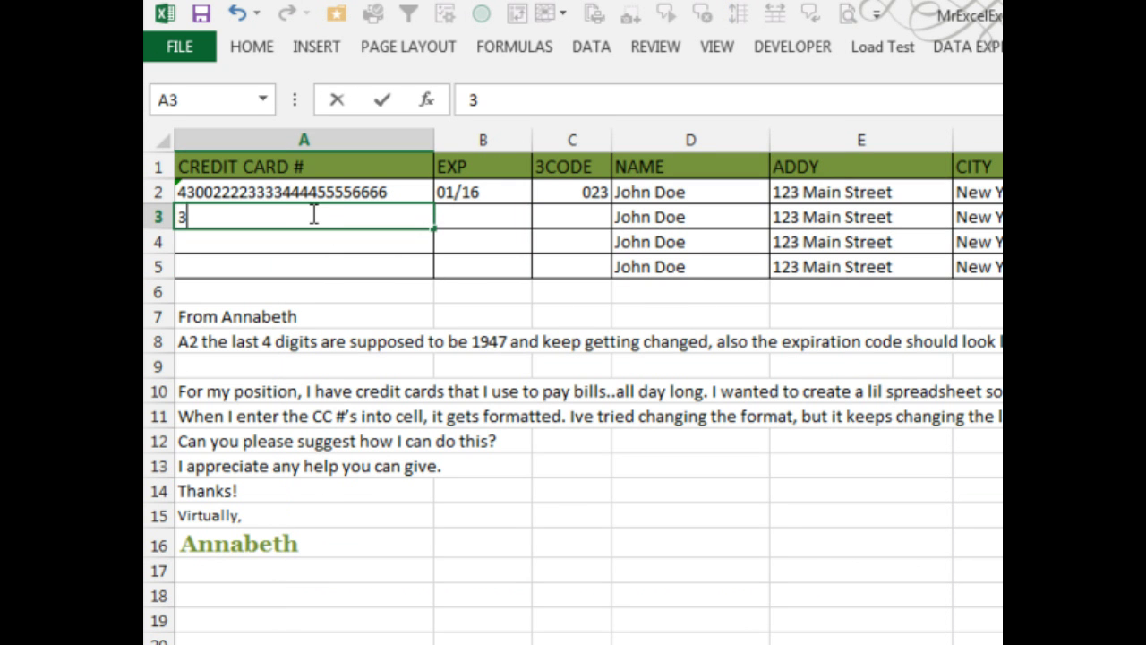
text(700222)
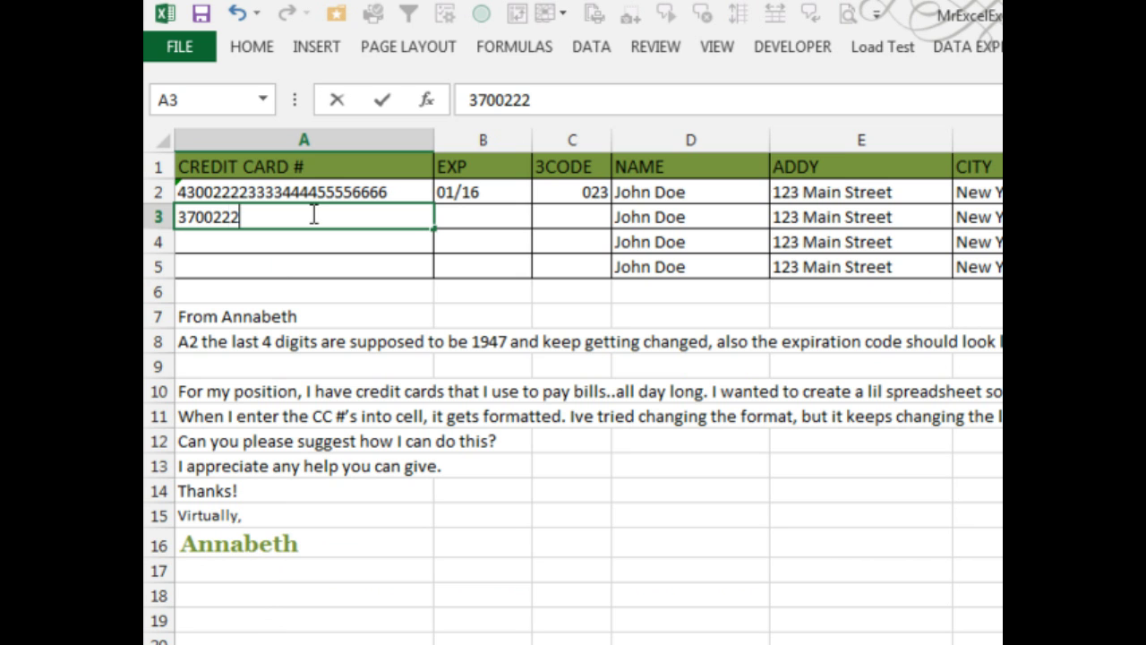
text(233334444)
key(Return)
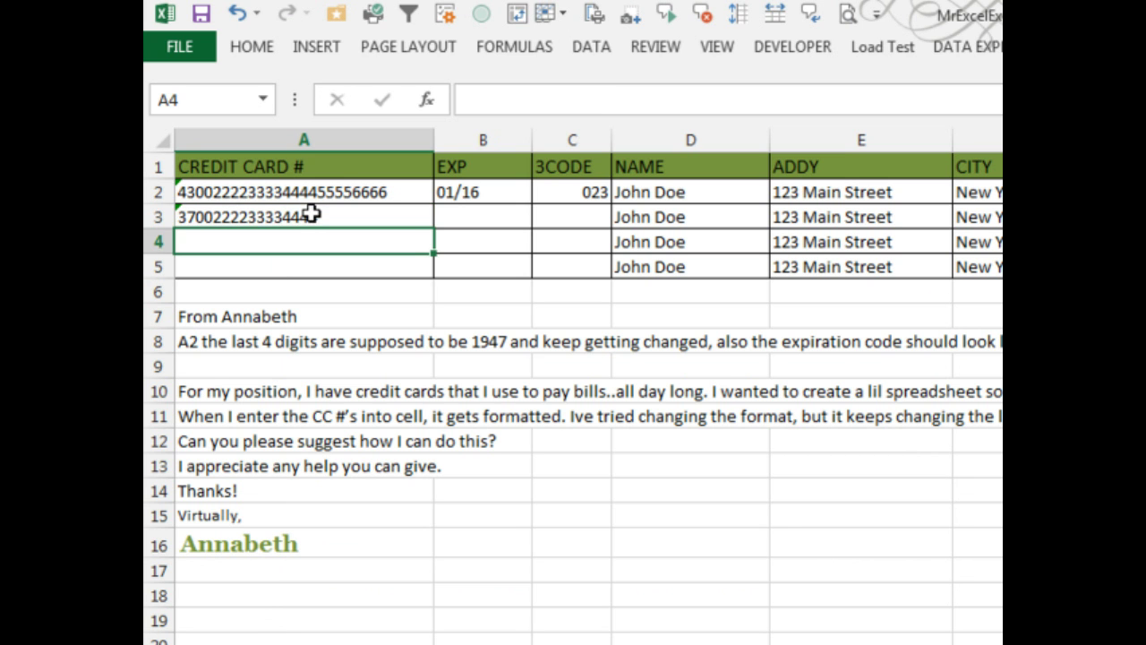
key(Up)
key(Right)
text(01/17)
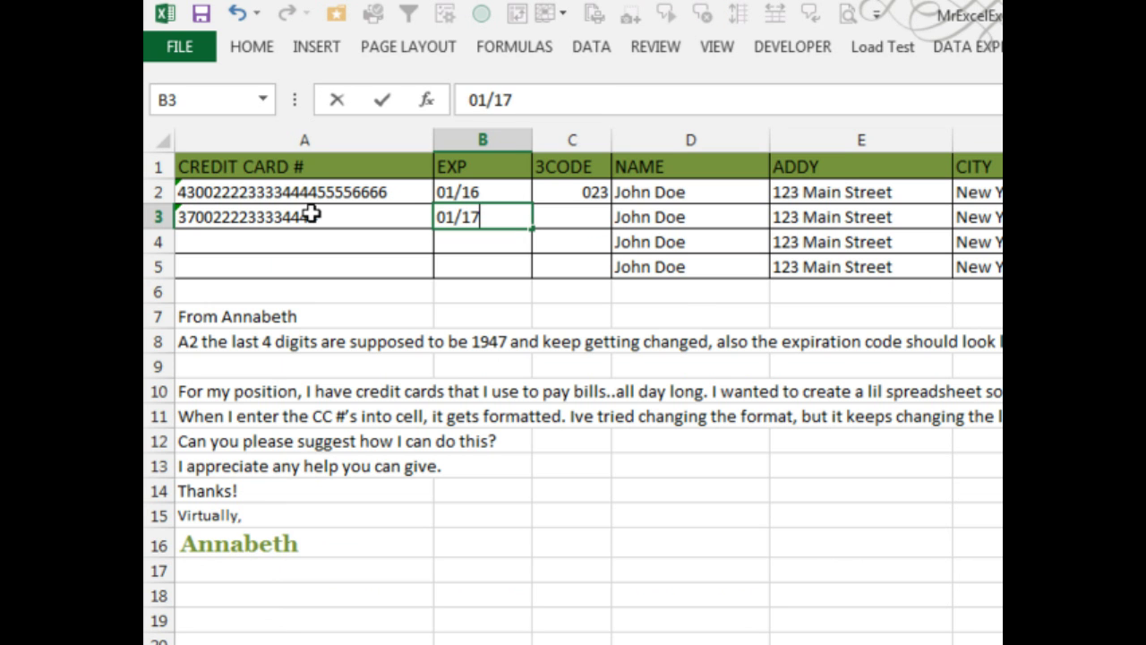
key(Tab)
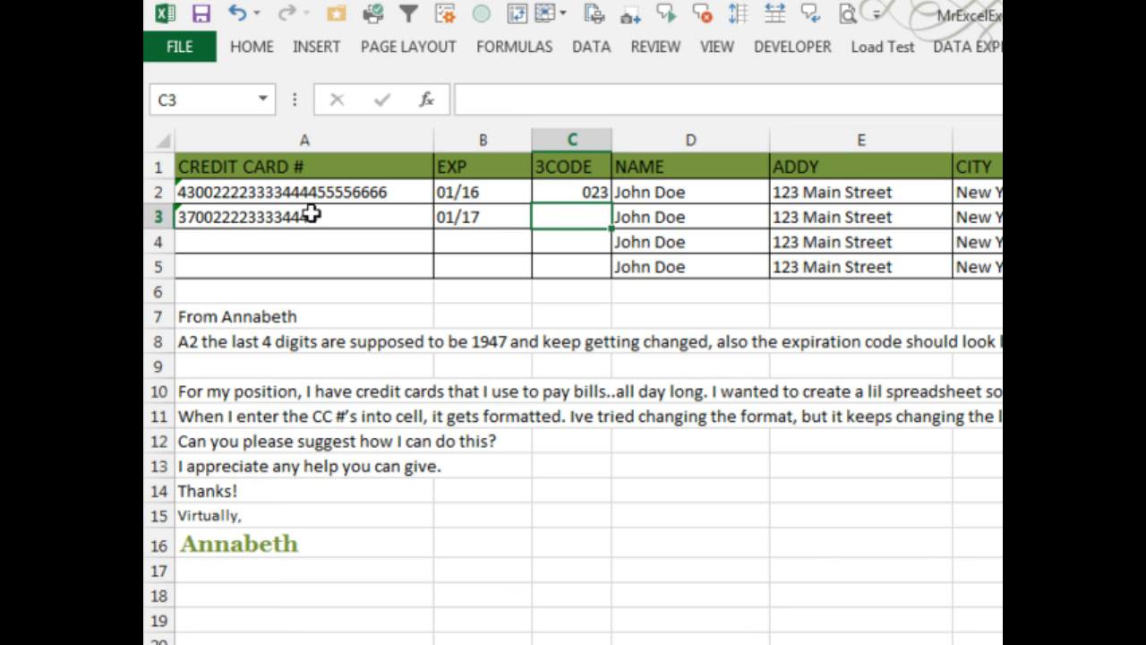
text(047)
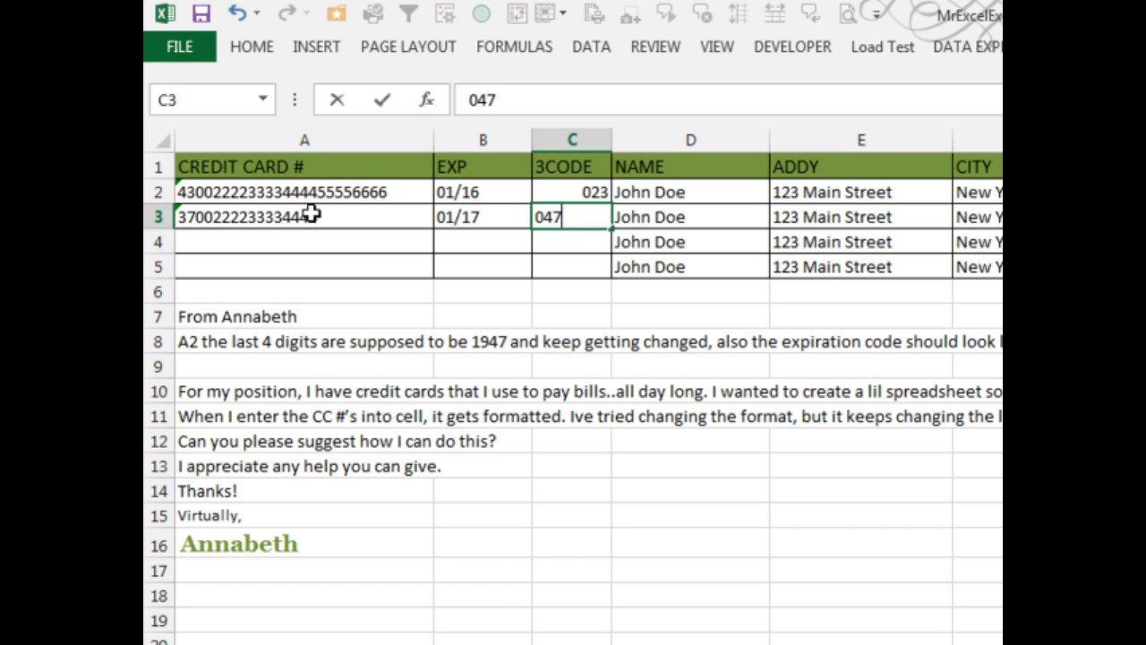
key(Return)
- Shorten the A2 card number back to 16 digits
key(Up)
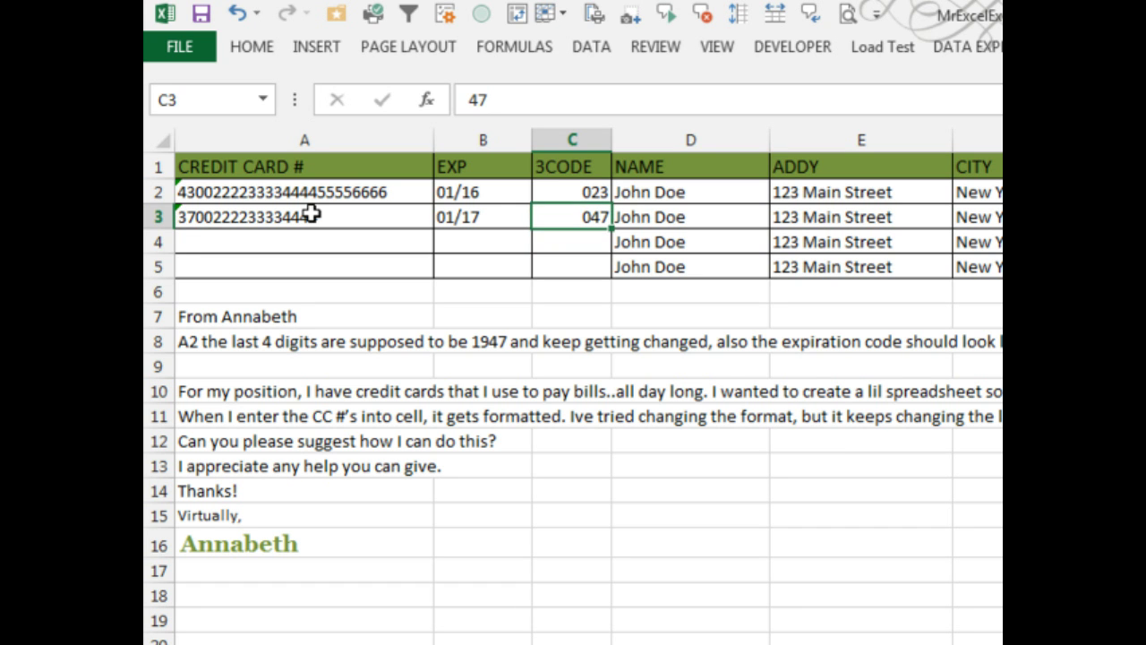
key(Left)
key(Left)
key(Up)
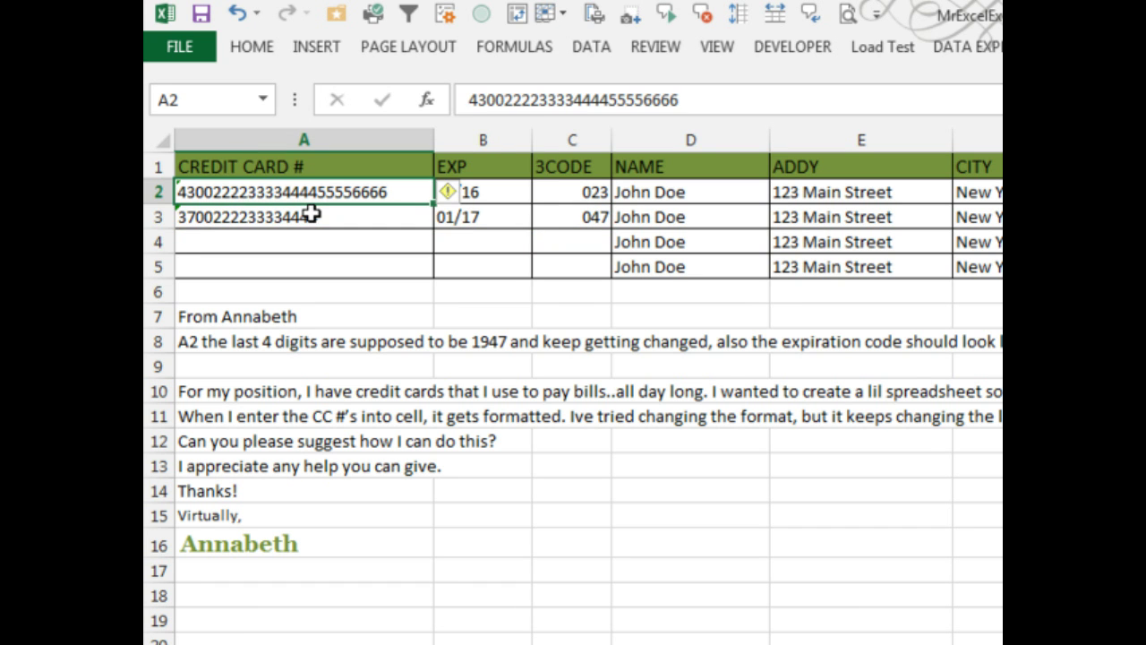
key(F2)
key(BackSpace)
key(BackSpace)
key(BackSpace)
key(BackSpace)
key(BackSpace)
key(BackSpace)
key(BackSpace)
key(BackSpace)
key(BackSpace)
key(Return)
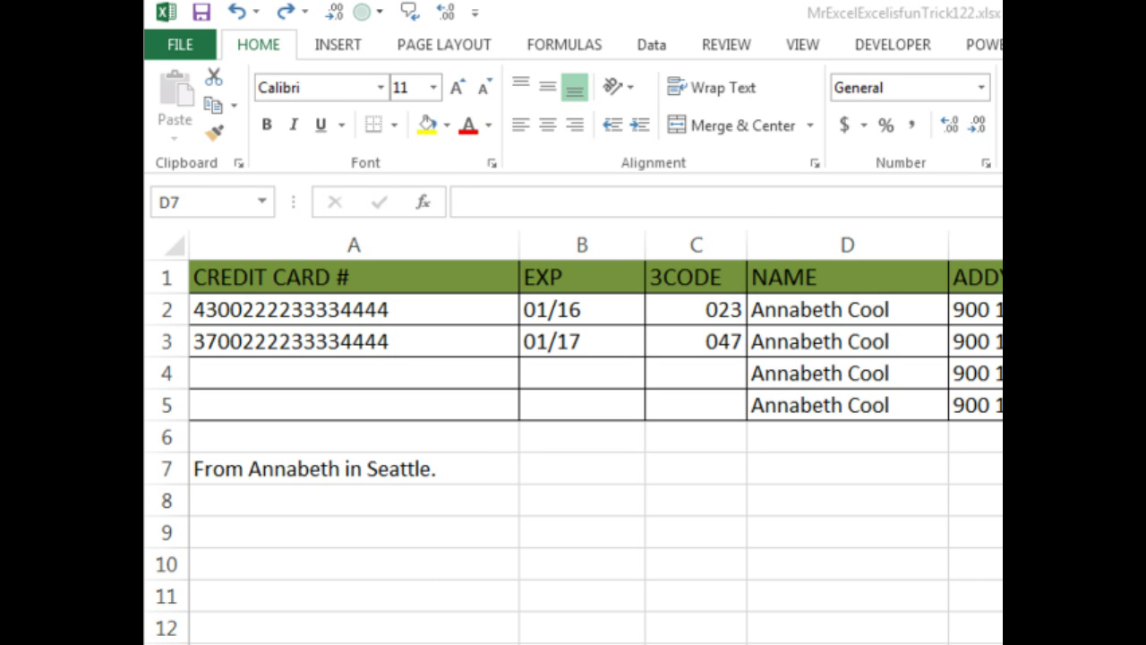
- Inspect the number formats of A2:B5 and C2:C5, confirming A2 is stored as Text
drag(396, 317, 639, 420)
drag(696, 312, 707, 412)
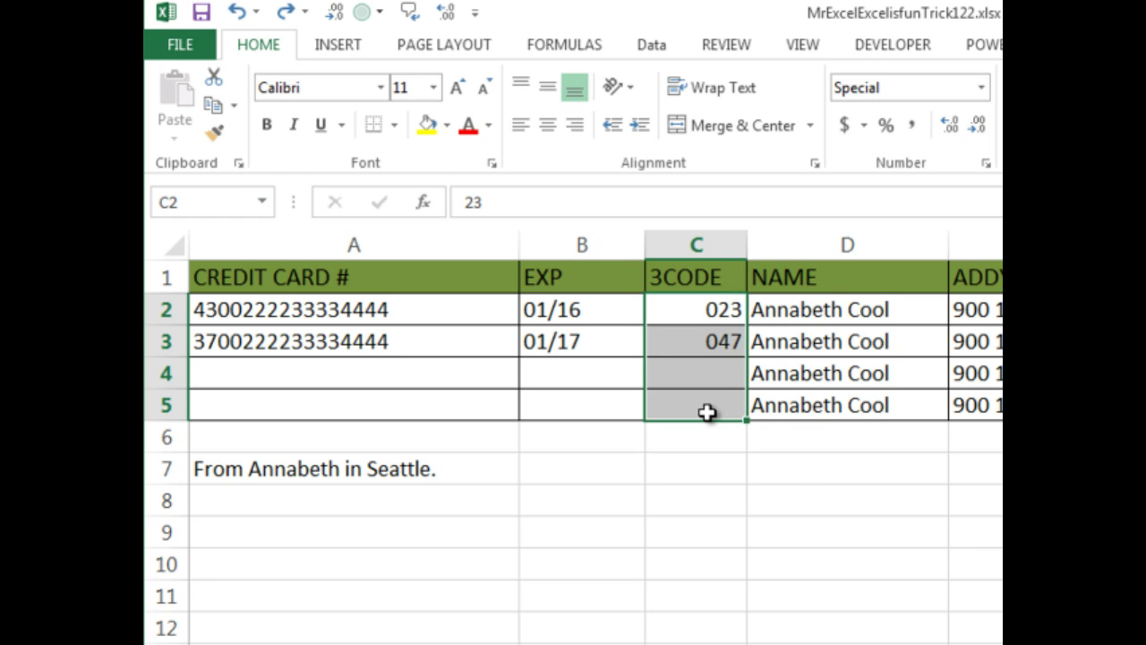
click(796, 472)
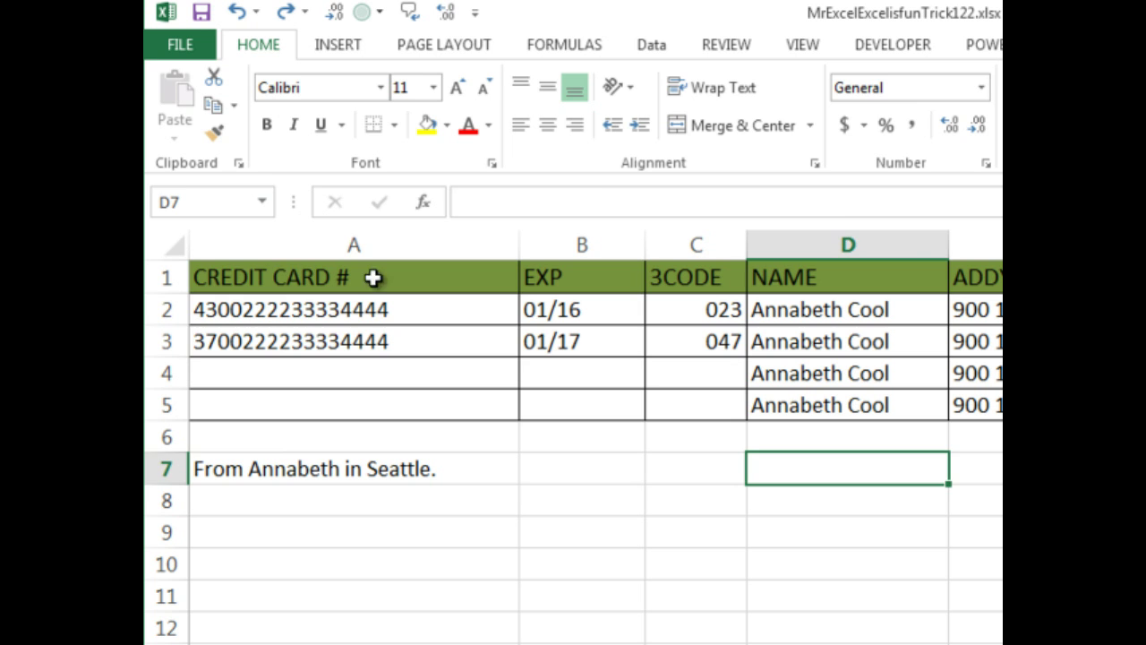
click(397, 310)
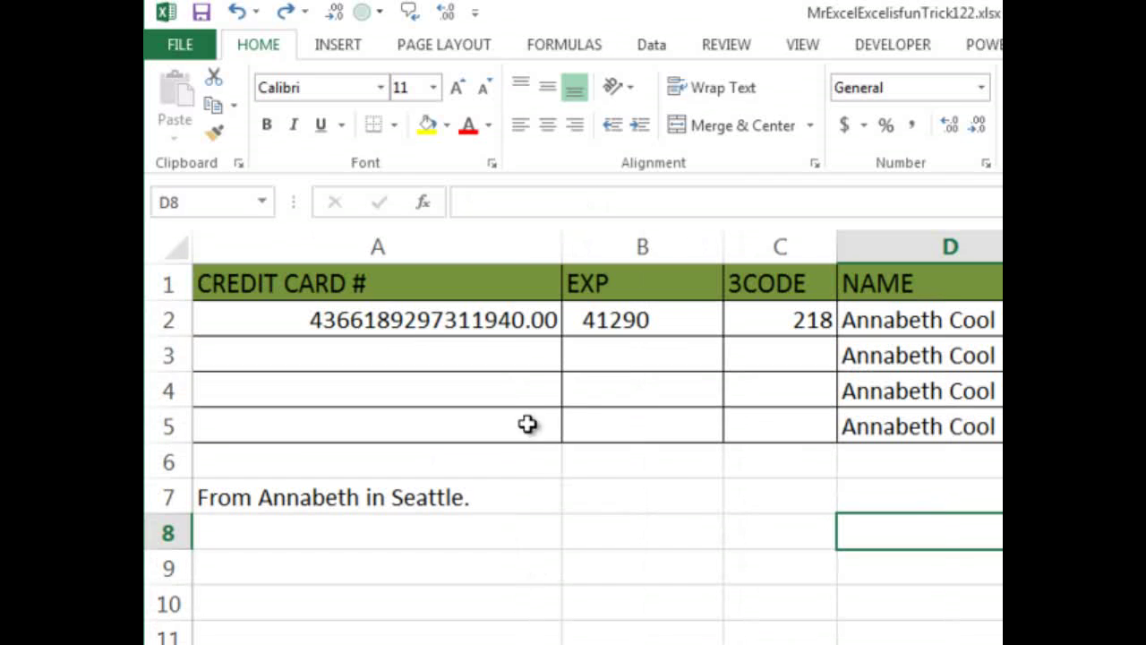
- Empty A2:C5 and reset those cells to the General number format
drag(479, 320, 775, 409)
key(Delete)
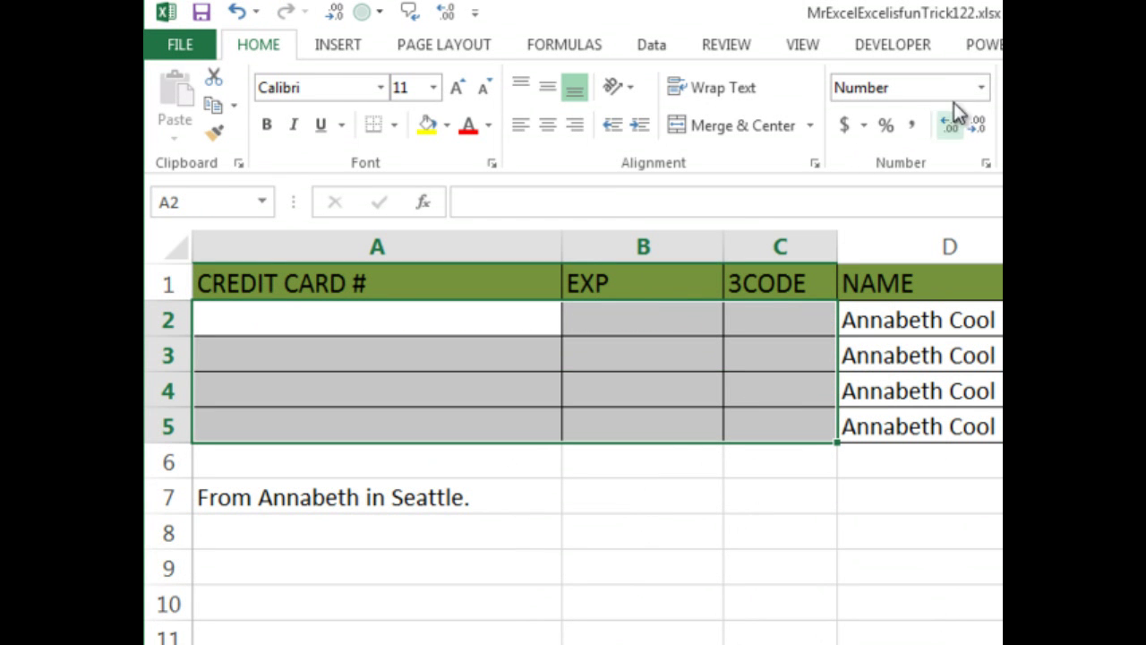
click(981, 91)
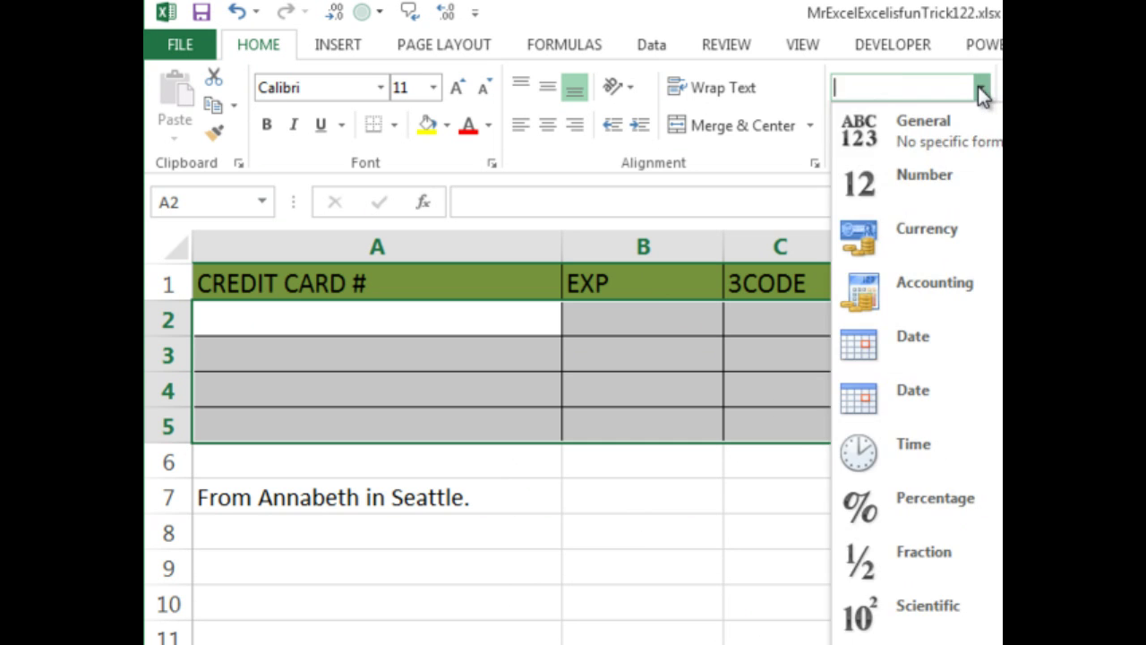
click(951, 133)
click(516, 319)
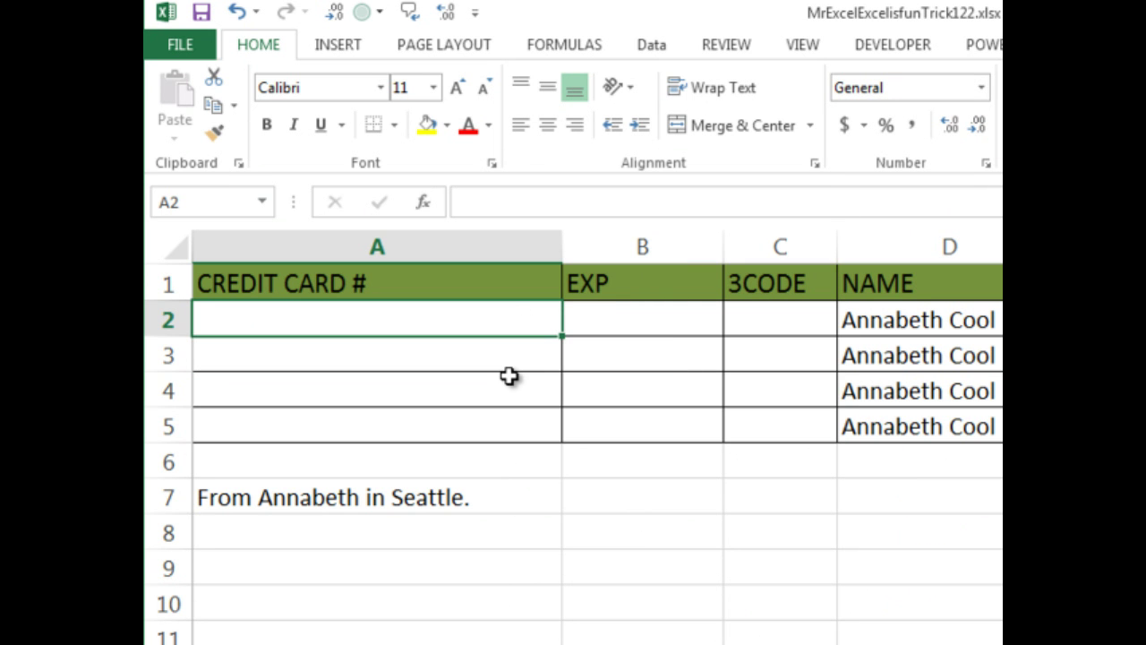
- Enter a card number, expiry '01/15 and a leading-zero code in row 2, each prefixed with an apostrophe
text(')
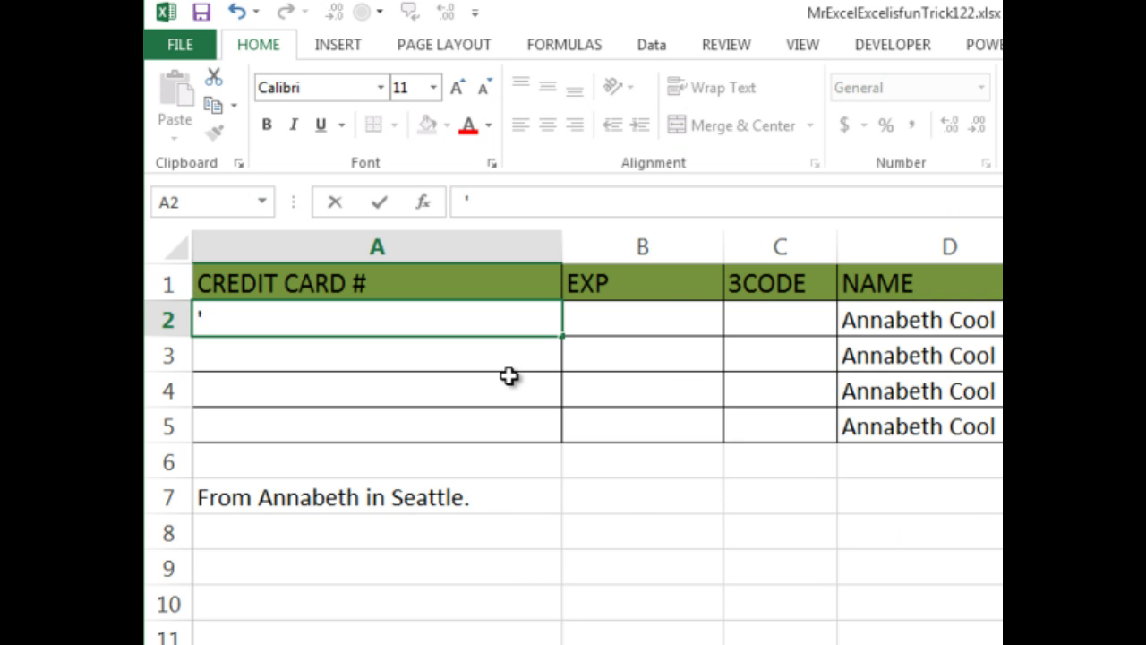
text(4304654564651456454)
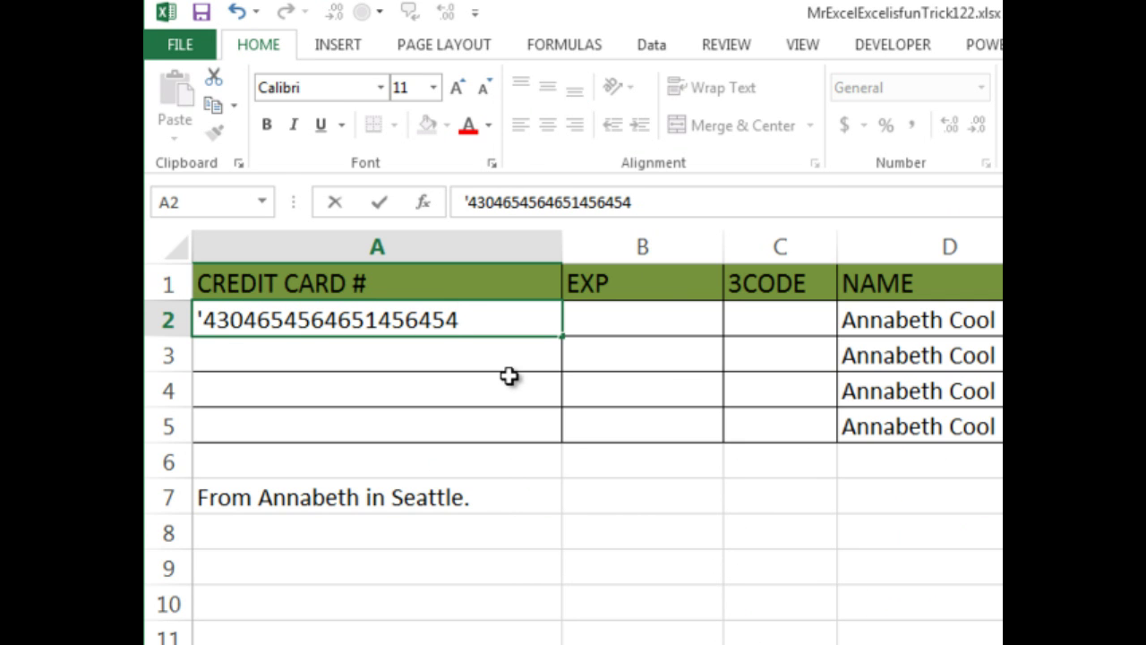
key(Tab)
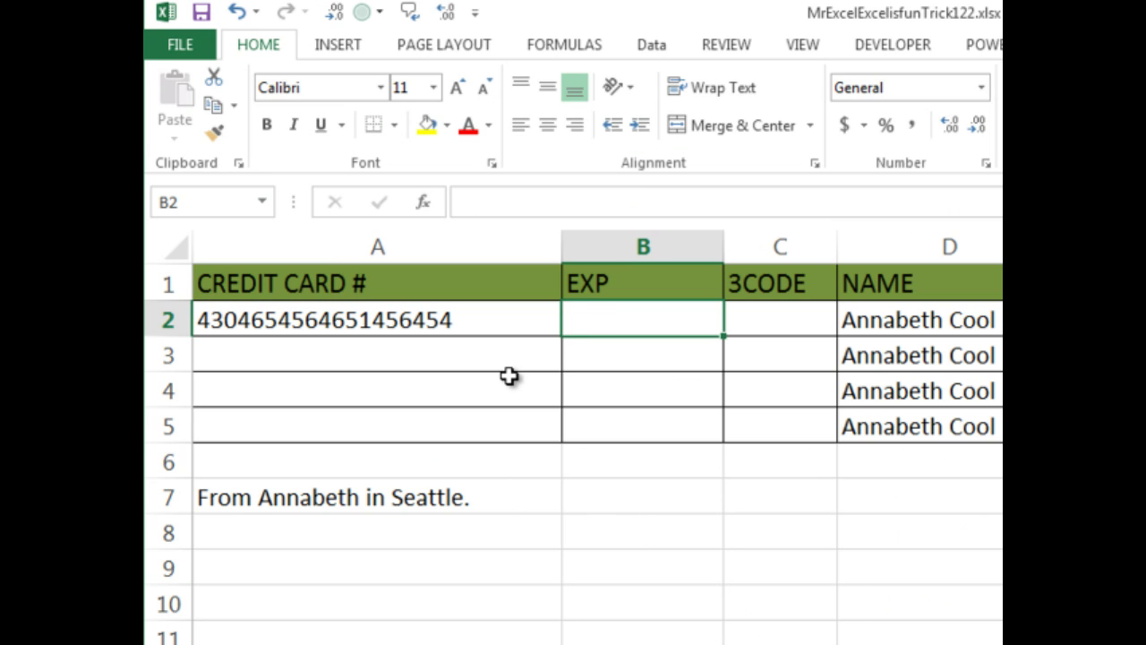
text('0)
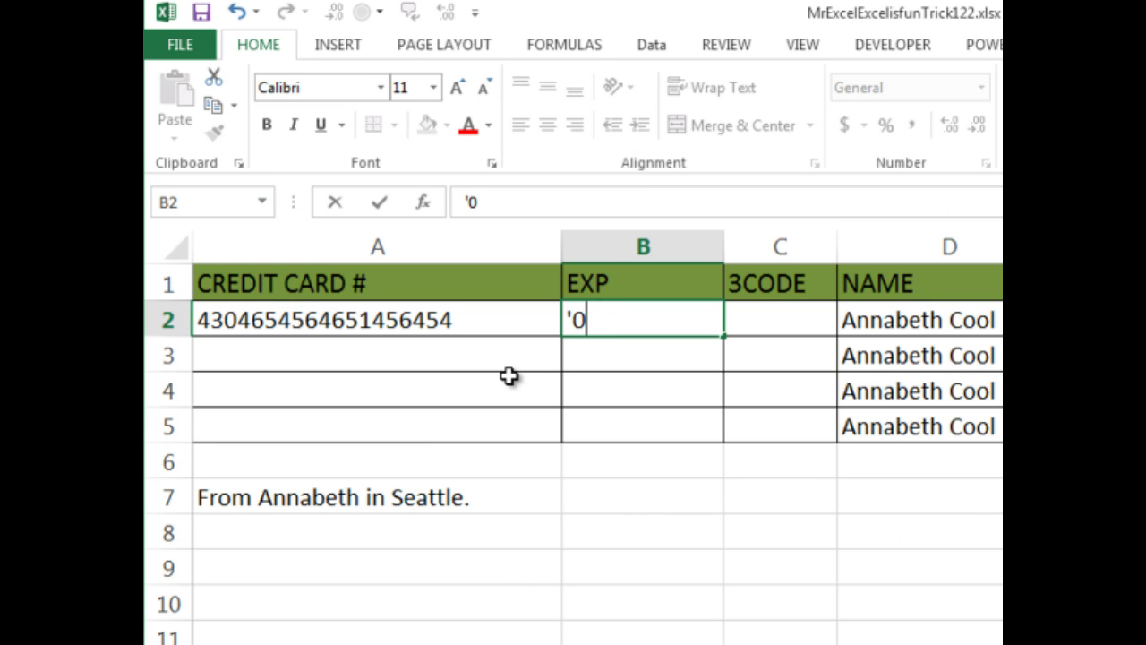
text(1/15)
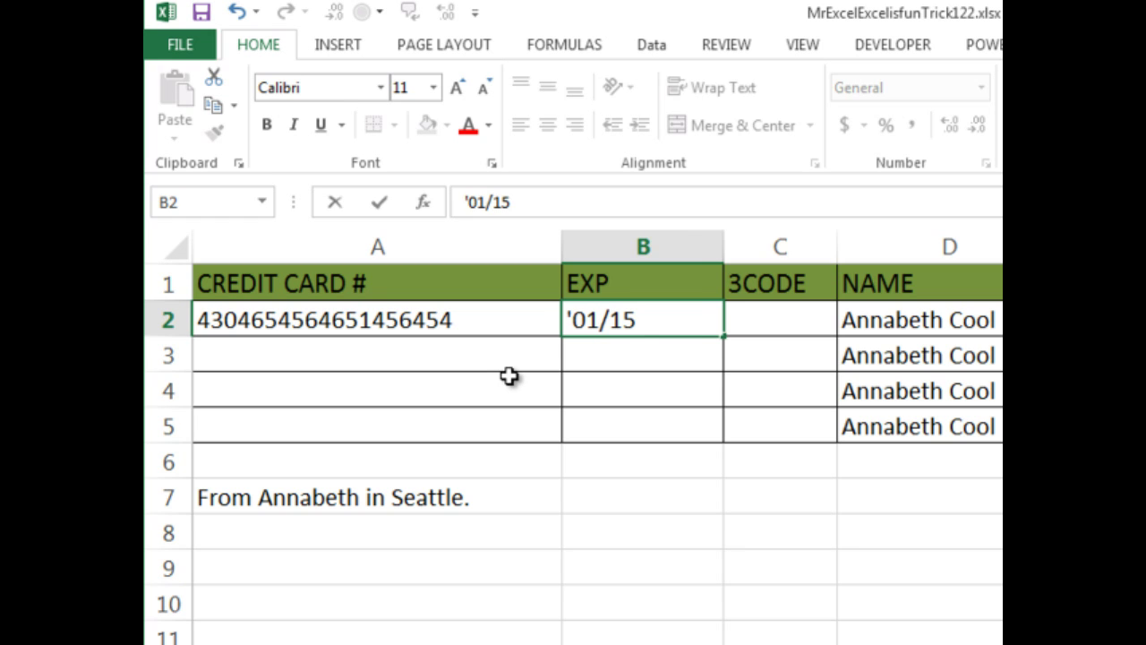
key(Tab)
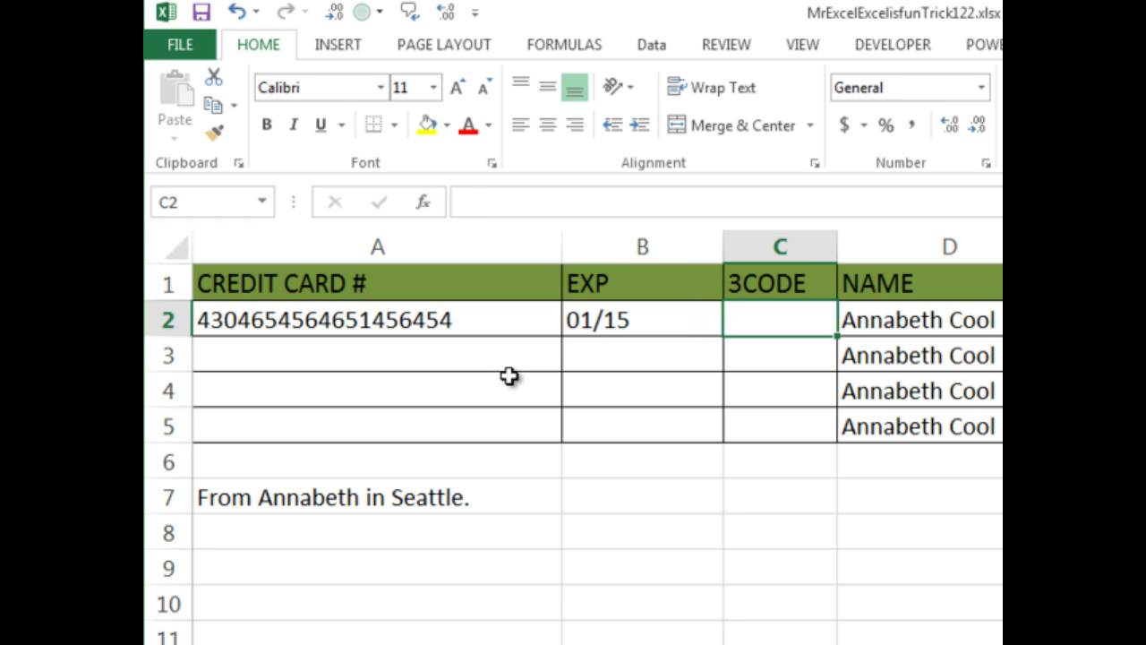
text('00)
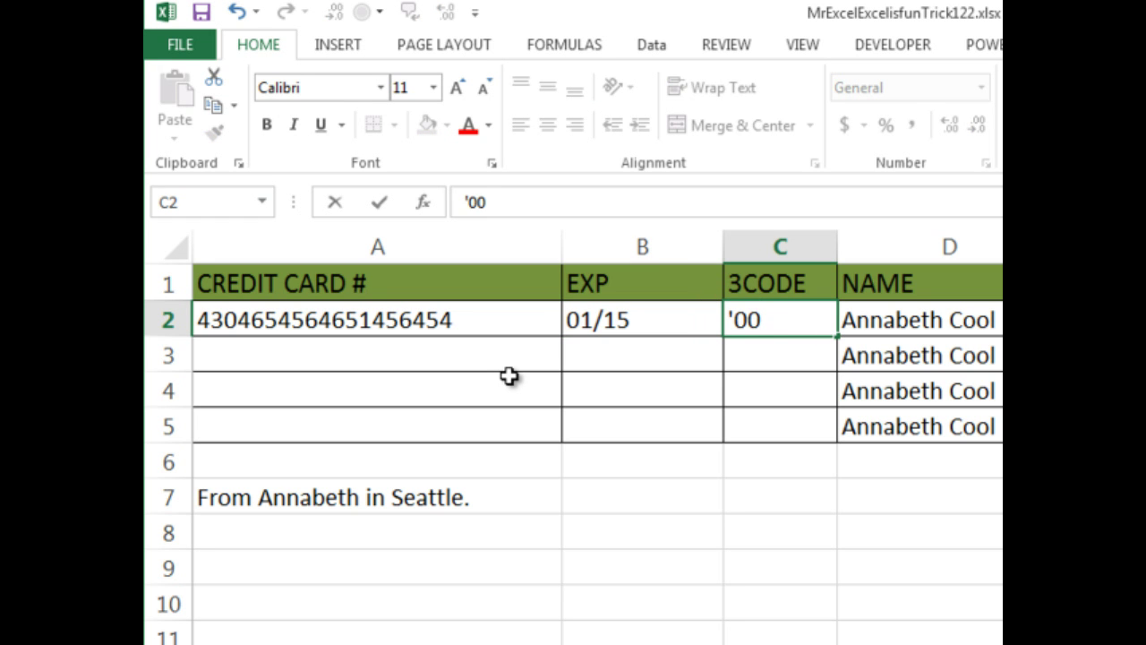
text(5)
key(Return)
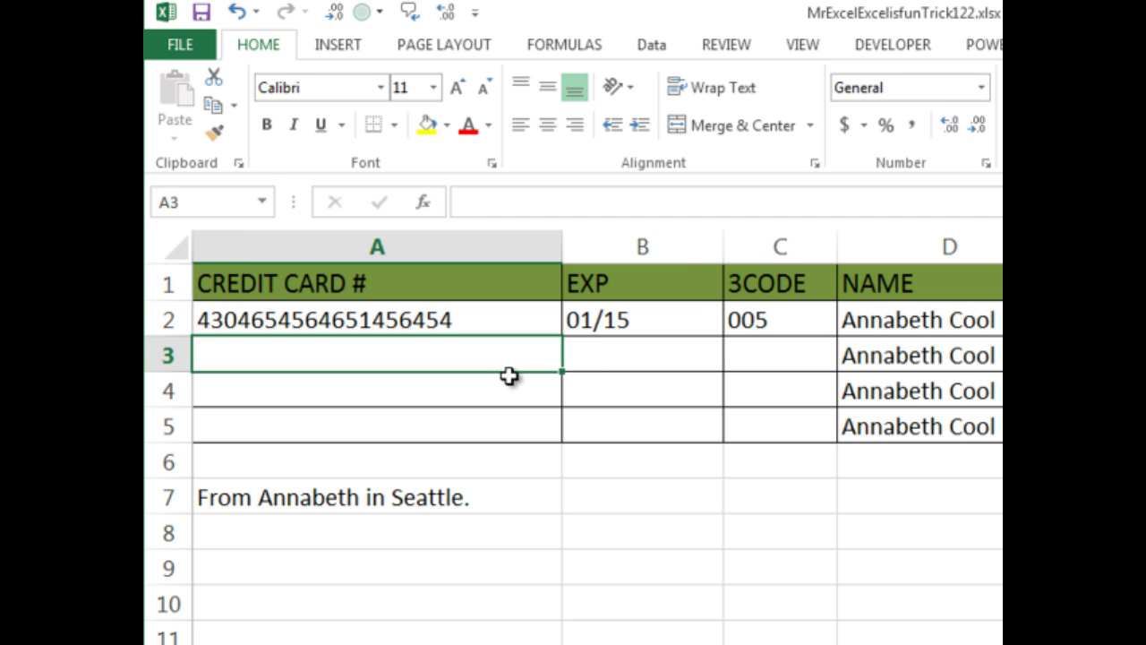